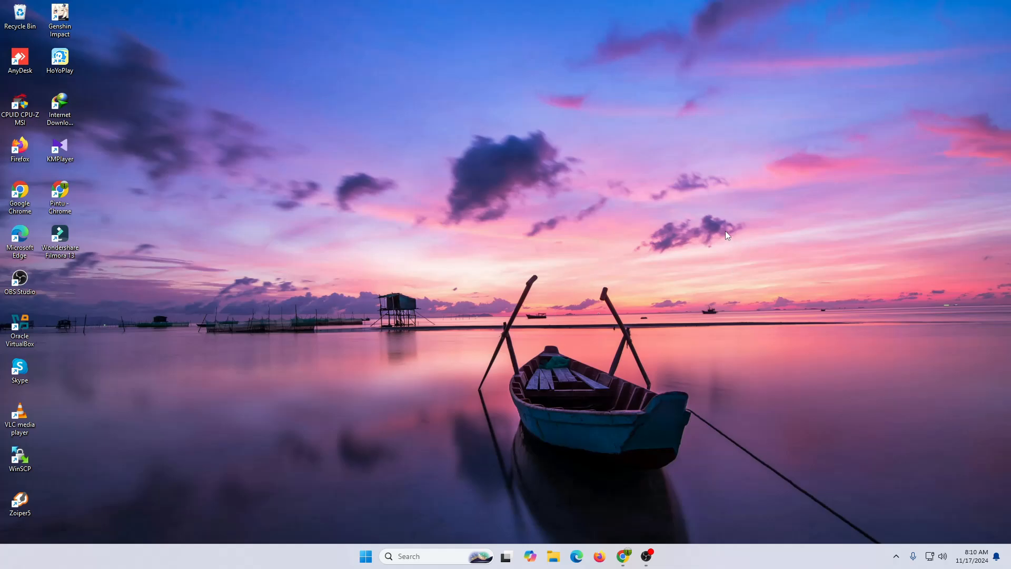
# - Refresh the desktop, select ubuntu-20.04-desktop-amd64 in D:\OS in File Explorer, then minimize the window
pyautogui.rightClick(596, 95)
pyautogui.click(628, 136)
pyautogui.click(553, 557)
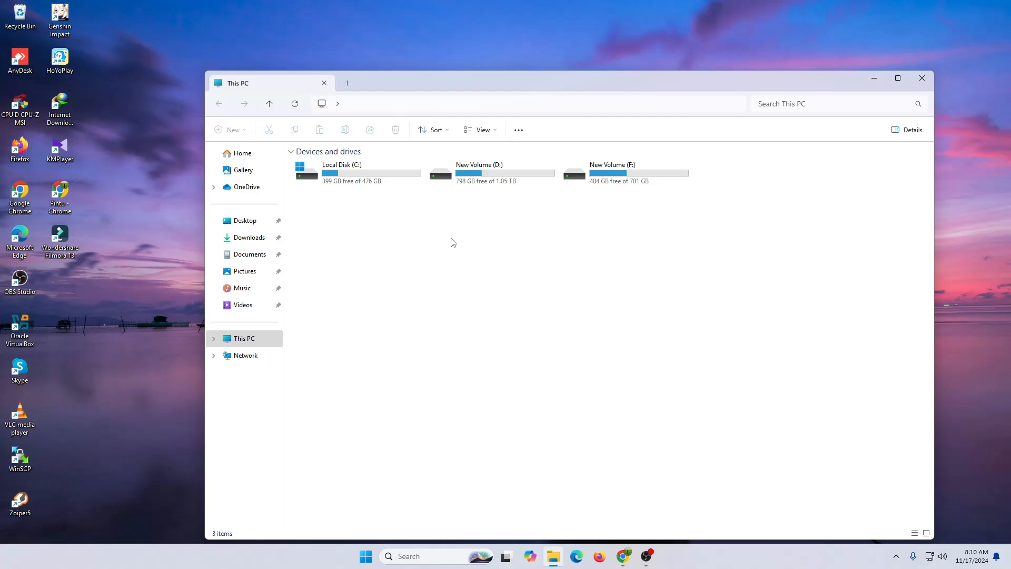
pyautogui.click(478, 182)
pyautogui.doubleClick(479, 182)
pyautogui.doubleClick(327, 211)
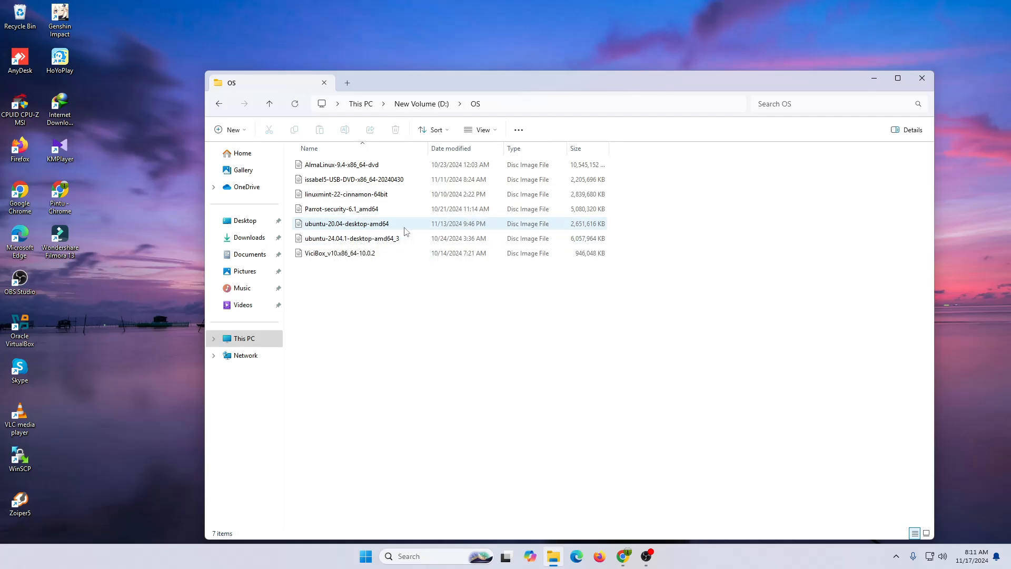
pyautogui.click(440, 226)
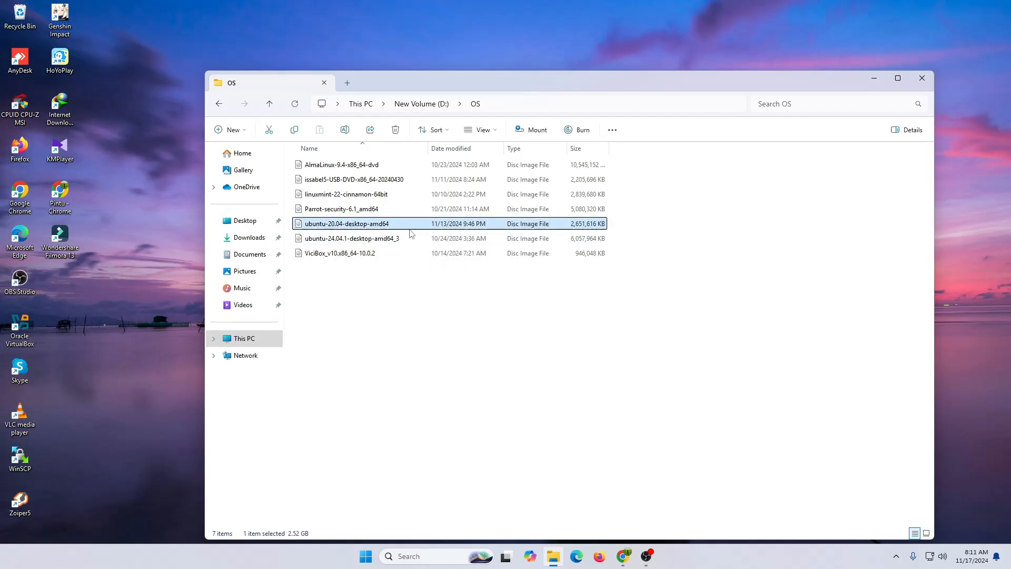
pyautogui.click(874, 78)
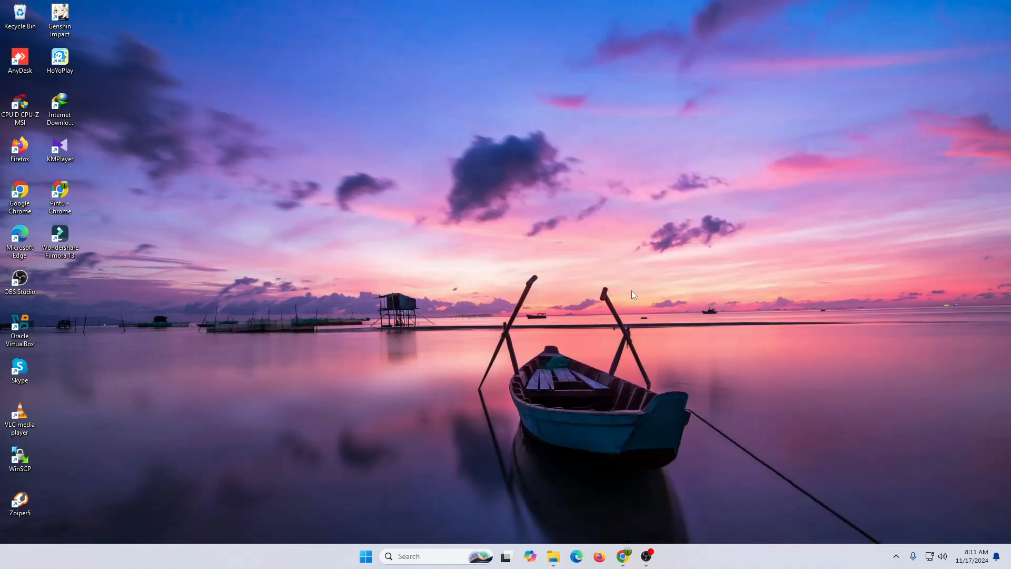
# - Open the Index of /releases page on old-releases.ubuntu.com and scroll toward 20.04 Focal Fossa
pyautogui.click(623, 557)
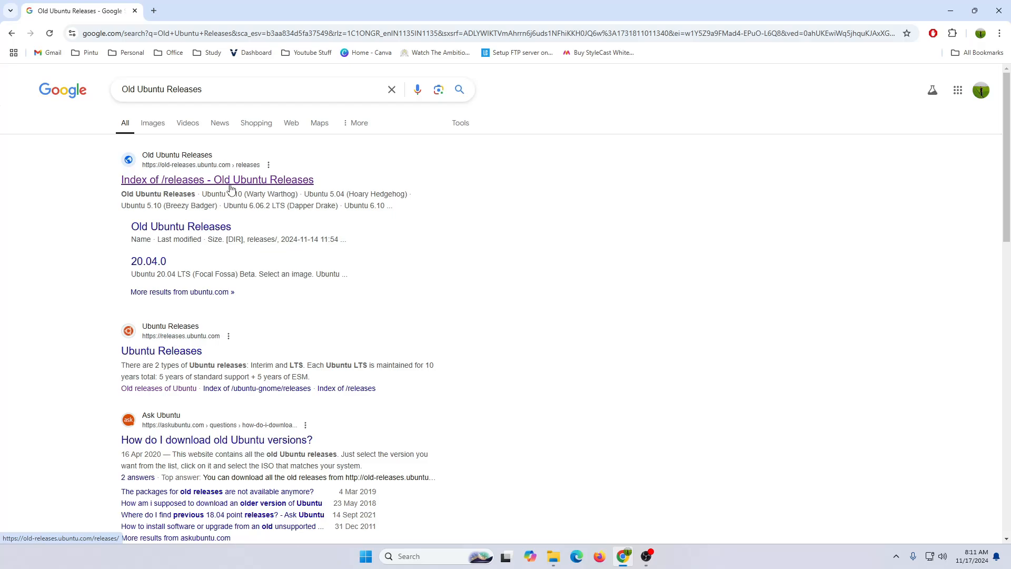
pyautogui.click(266, 185)
pyautogui.scroll(-5, 283, 276)
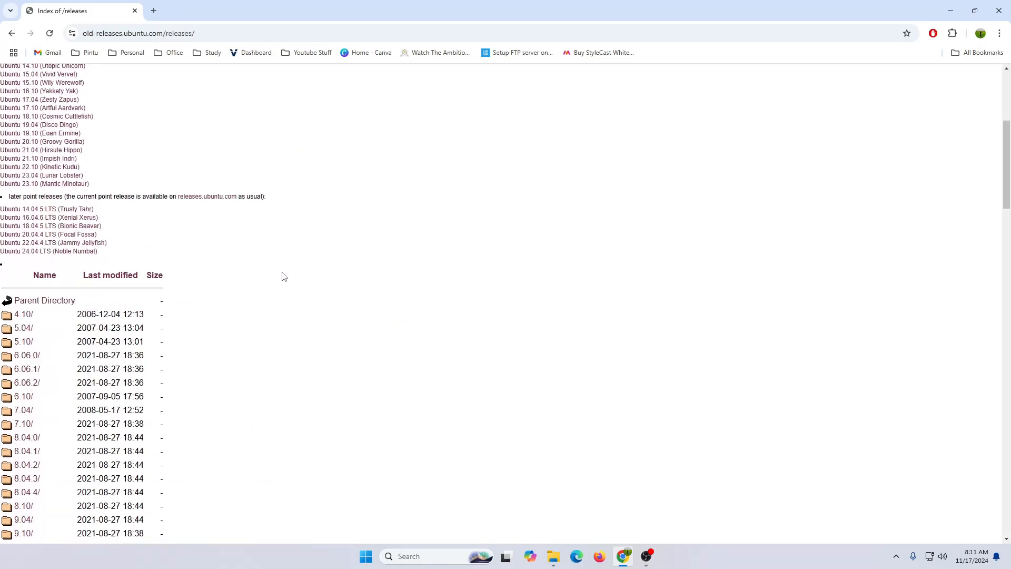
pyautogui.scroll(5, 260, 287)
pyautogui.scroll(1, 122, 158)
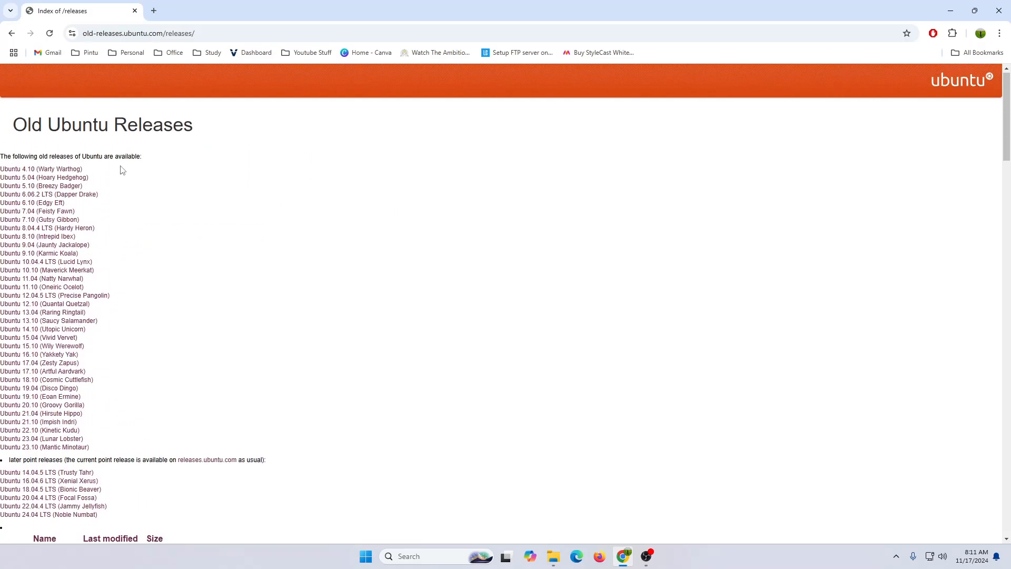
pyautogui.scroll(-2, 126, 200)
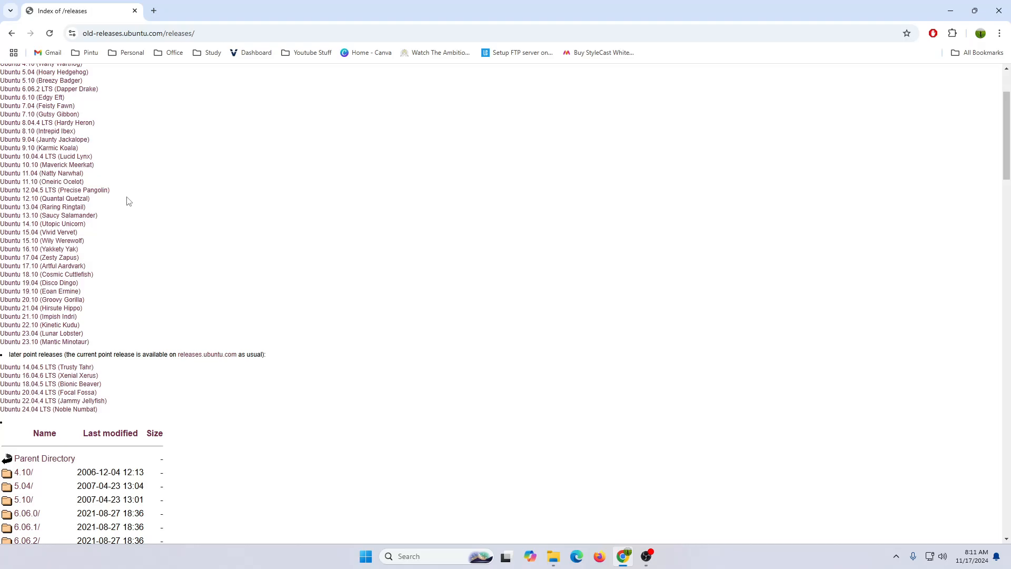
pyautogui.scroll(-1, 77, 247)
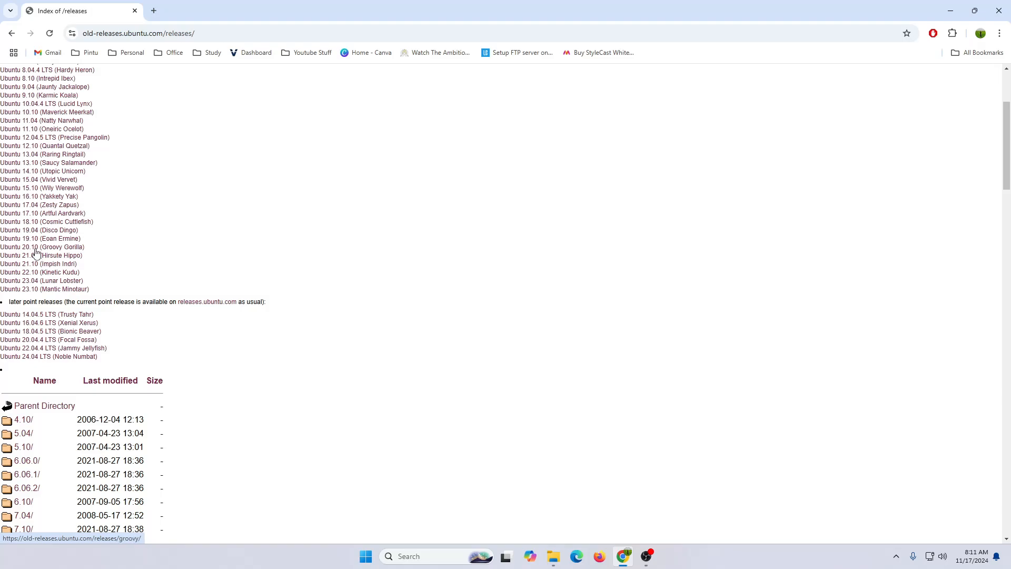
pyautogui.scroll(-1, 36, 252)
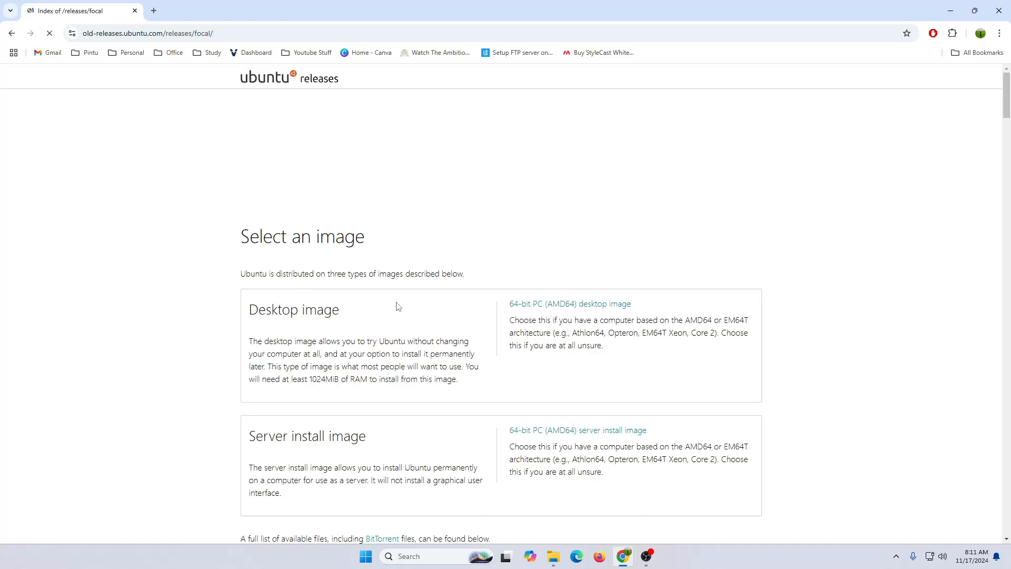
pyautogui.scroll(-10, 398, 306)
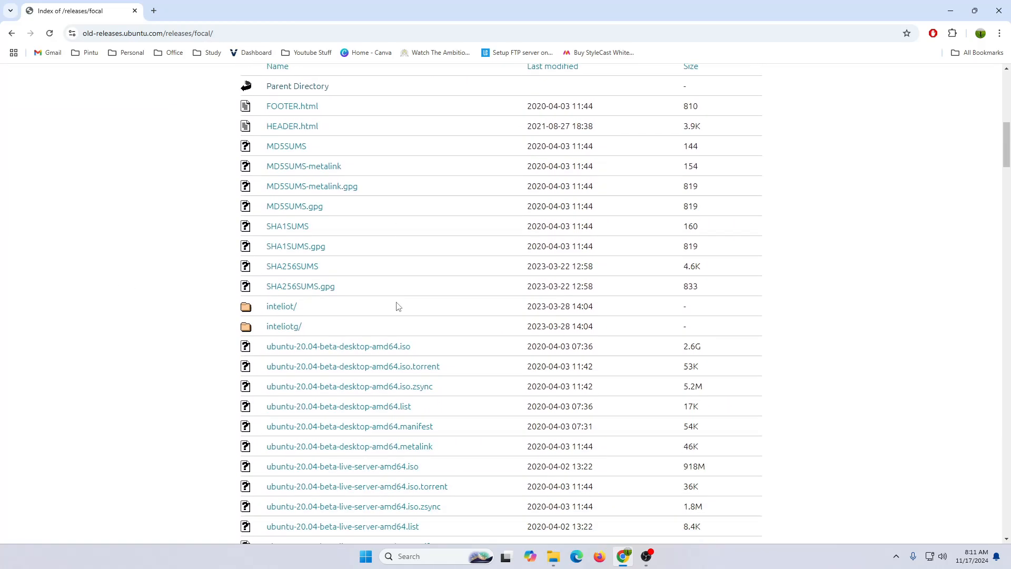
pyautogui.scroll(-5, 399, 306)
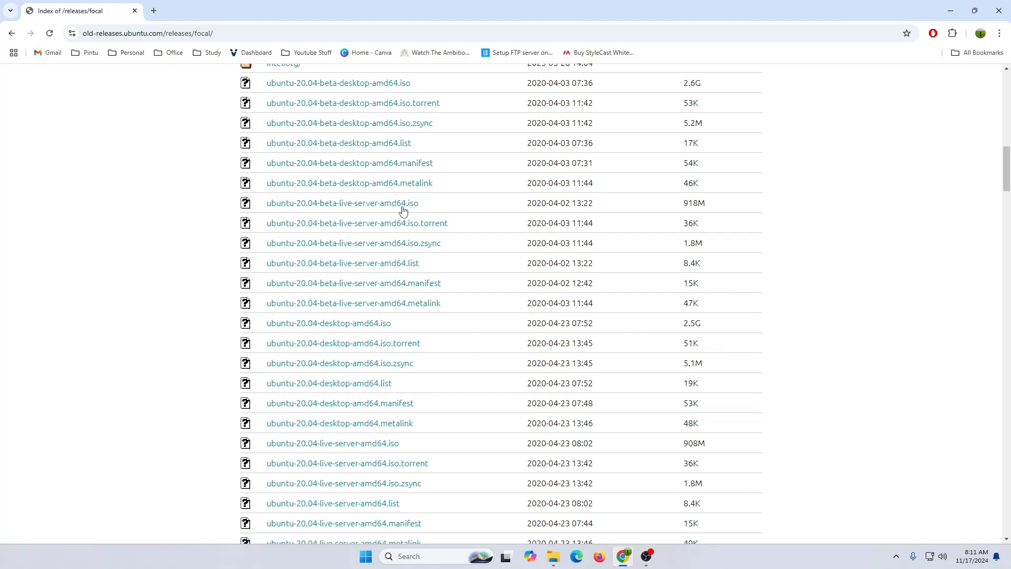
pyautogui.scroll(-2, 392, 248)
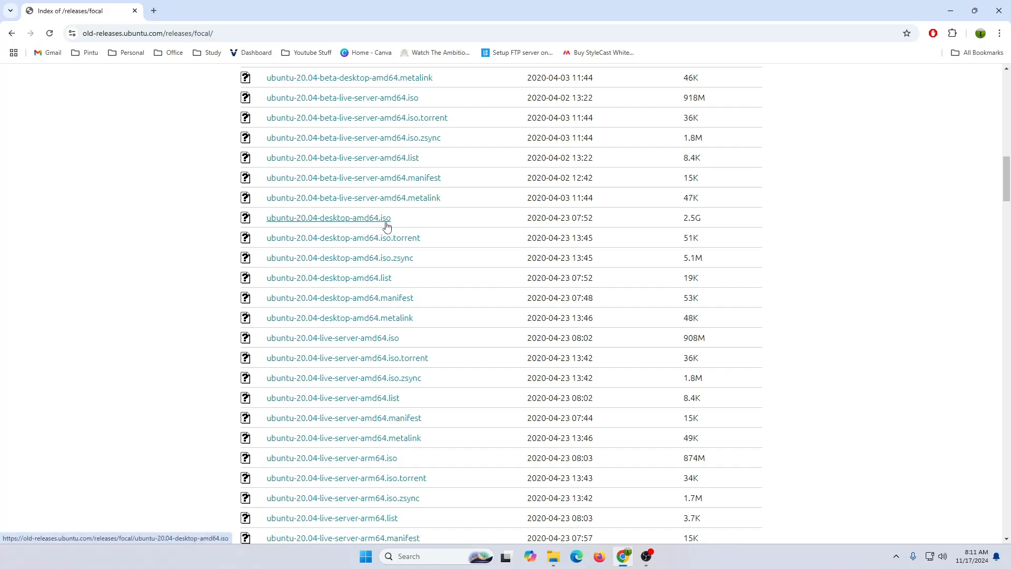
pyautogui.scroll(-2, 387, 227)
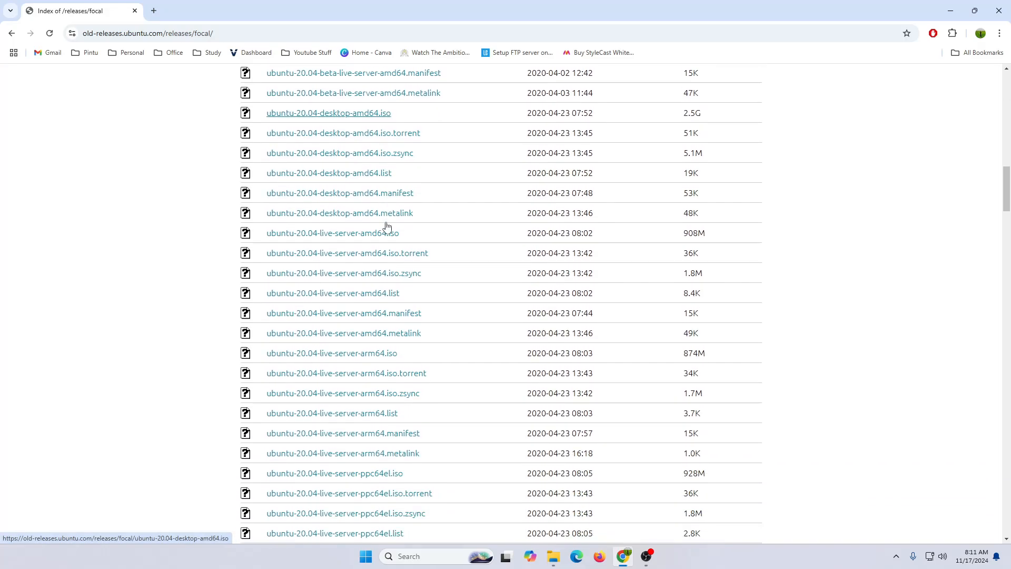
pyautogui.scroll(-3, 387, 227)
# - Scroll to the 20.04 desktop ISO, then launch VirtualBox and start a new virtual machine
pyautogui.scroll(-1, 388, 232)
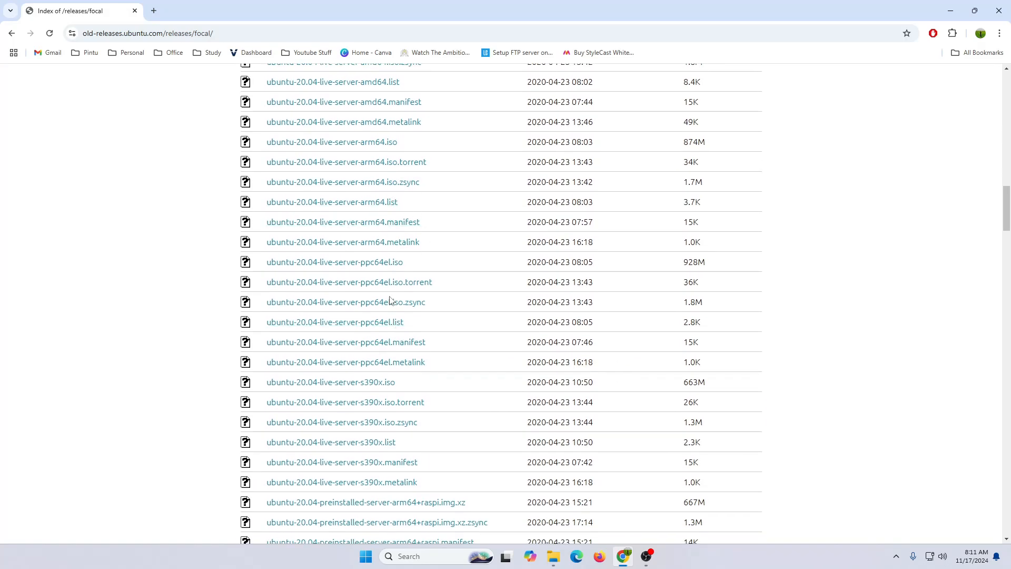
pyautogui.scroll(-4, 390, 300)
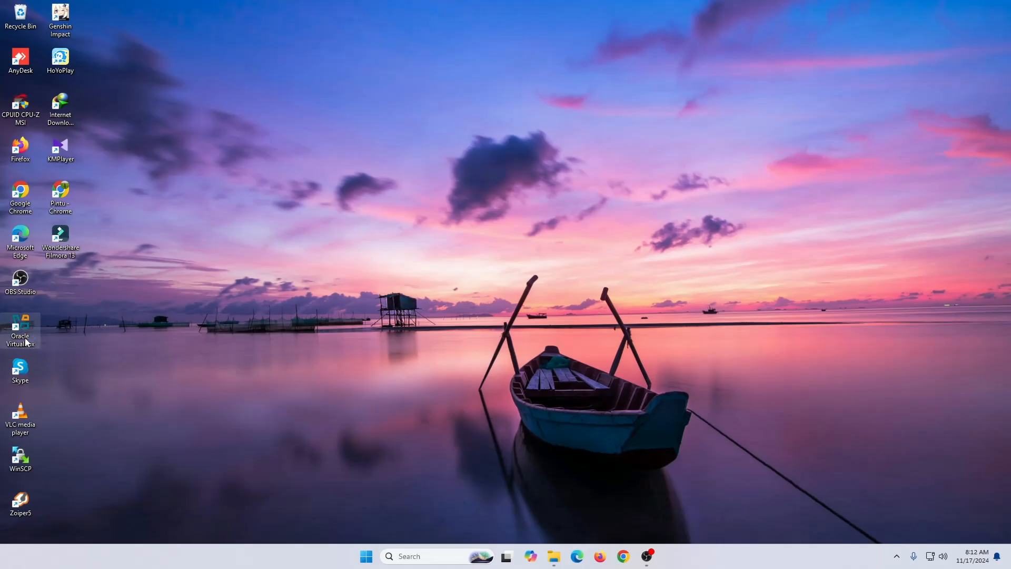
pyautogui.doubleClick(26, 343)
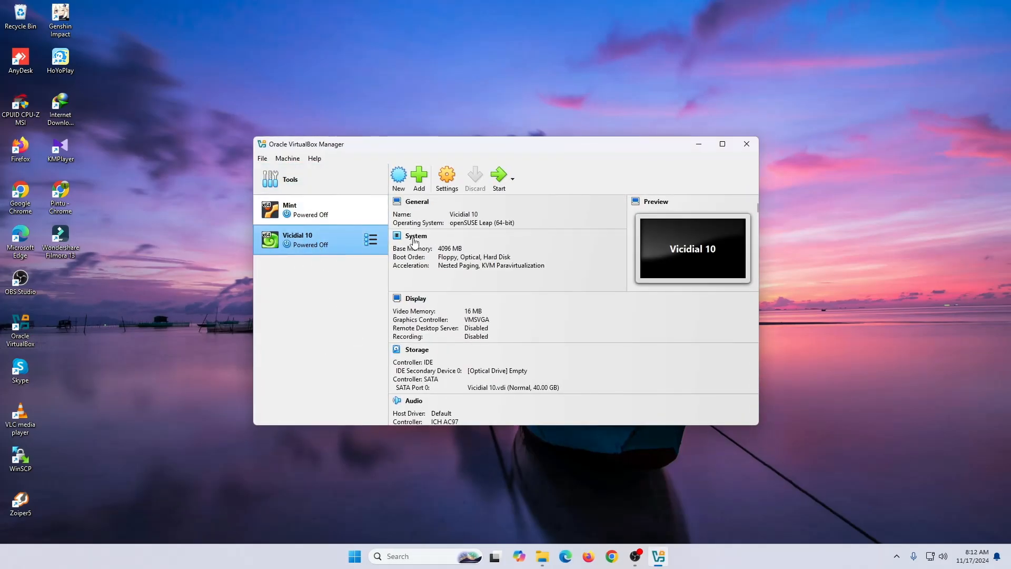
pyautogui.click(399, 177)
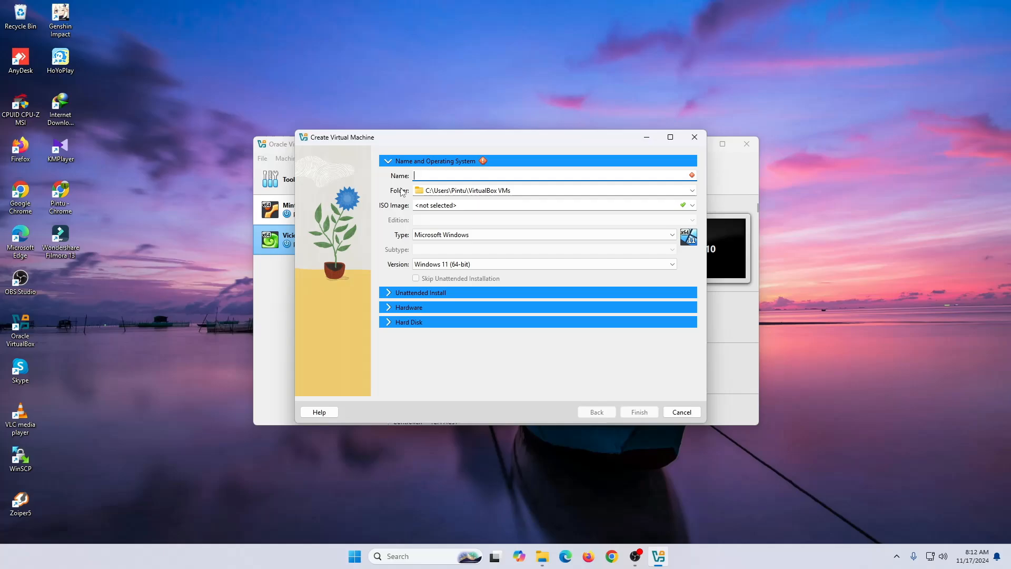
# - Enter machine name Ubuntu, pick folder D:\Virtual Box, and select subtype Ubuntu (64-bit)
pyautogui.write('Ubuntu')
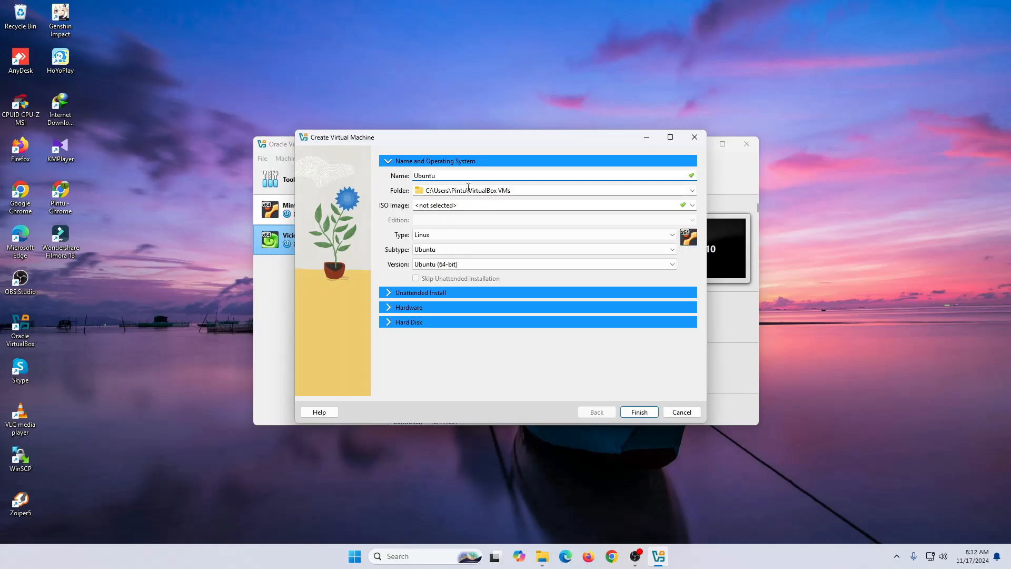
pyautogui.click(692, 190)
pyautogui.click(523, 212)
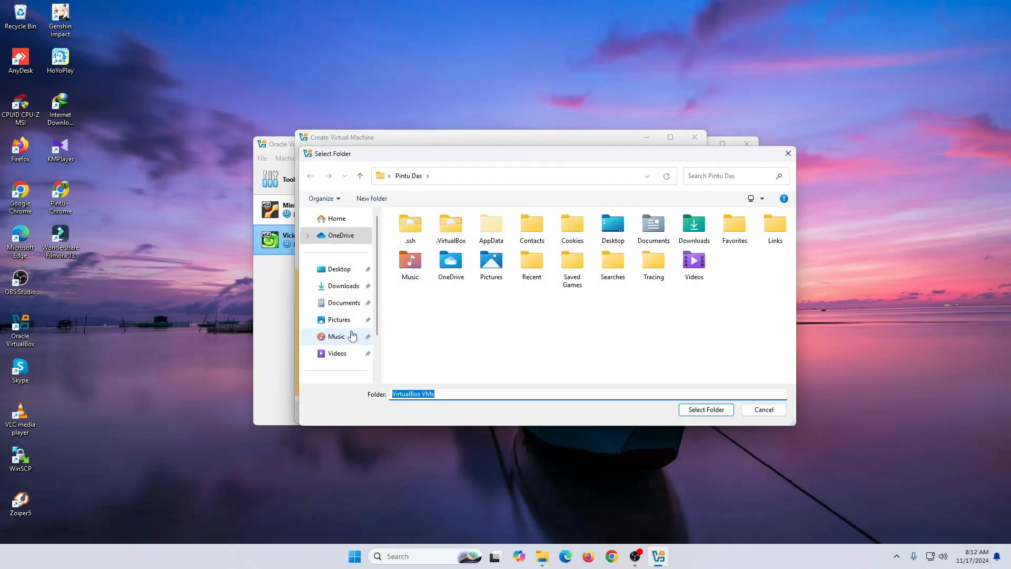
pyautogui.click(337, 316)
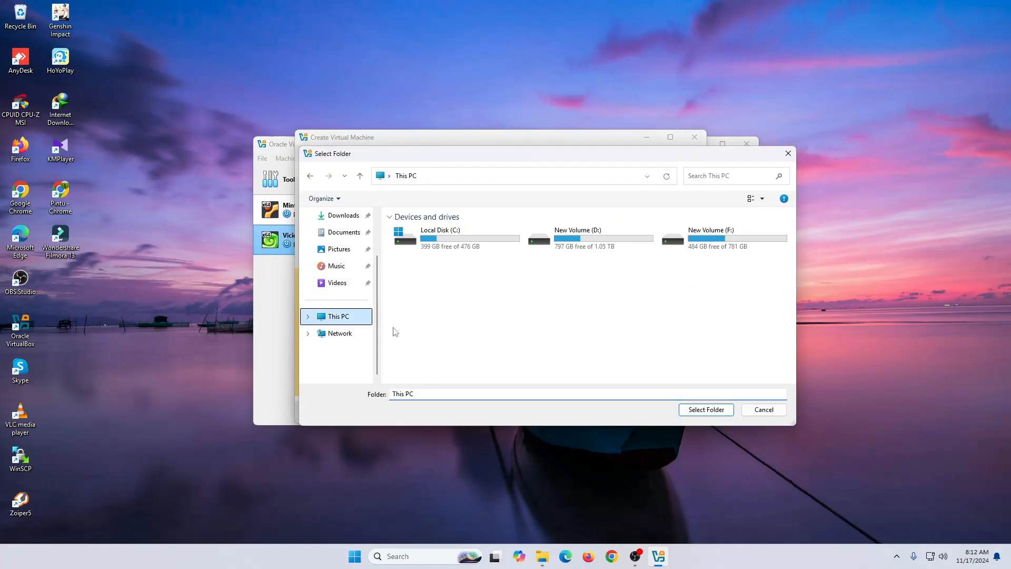
pyautogui.doubleClick(579, 240)
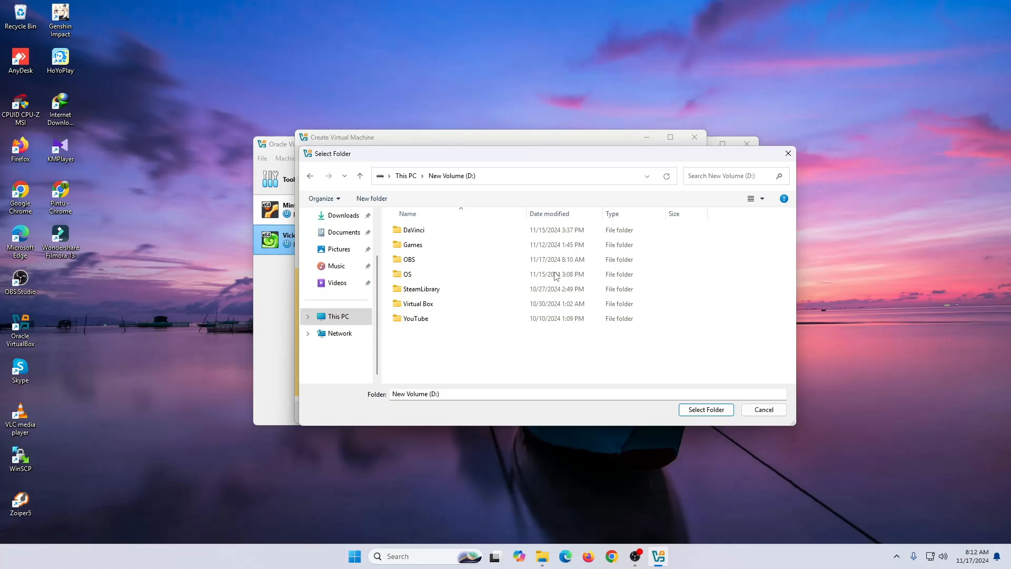
pyautogui.click(462, 305)
pyautogui.click(695, 411)
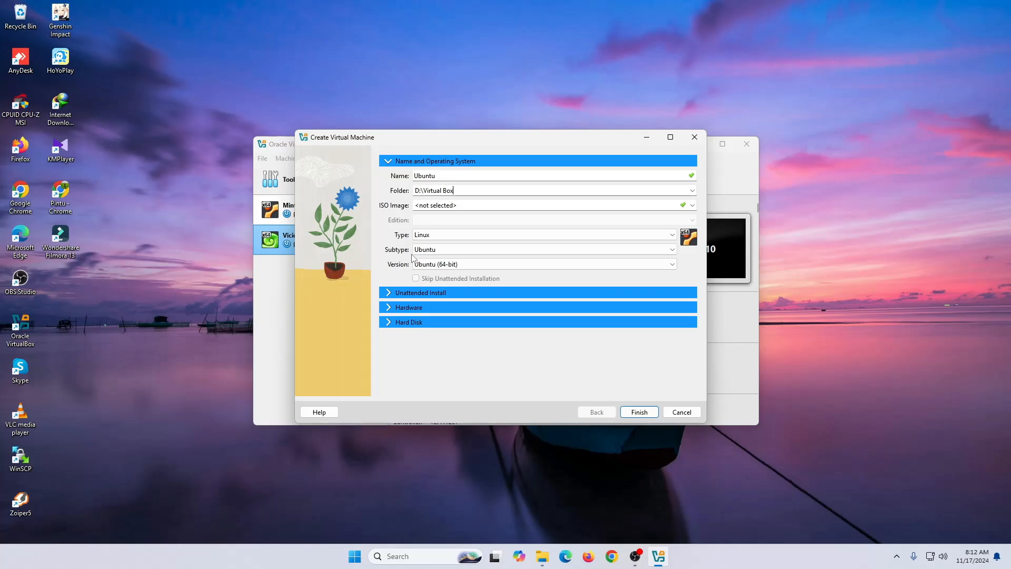
pyautogui.click(439, 250)
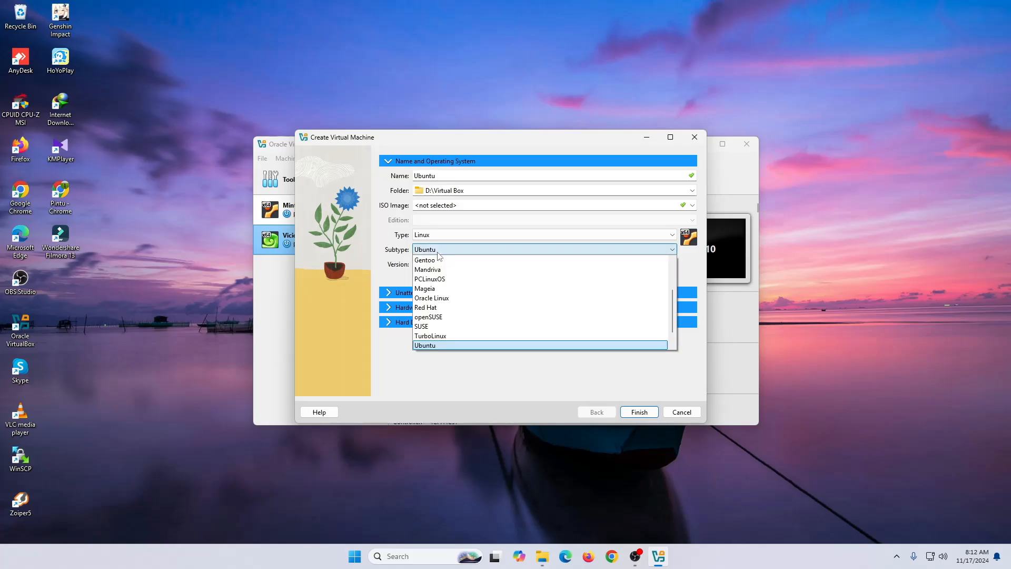
pyautogui.click(446, 346)
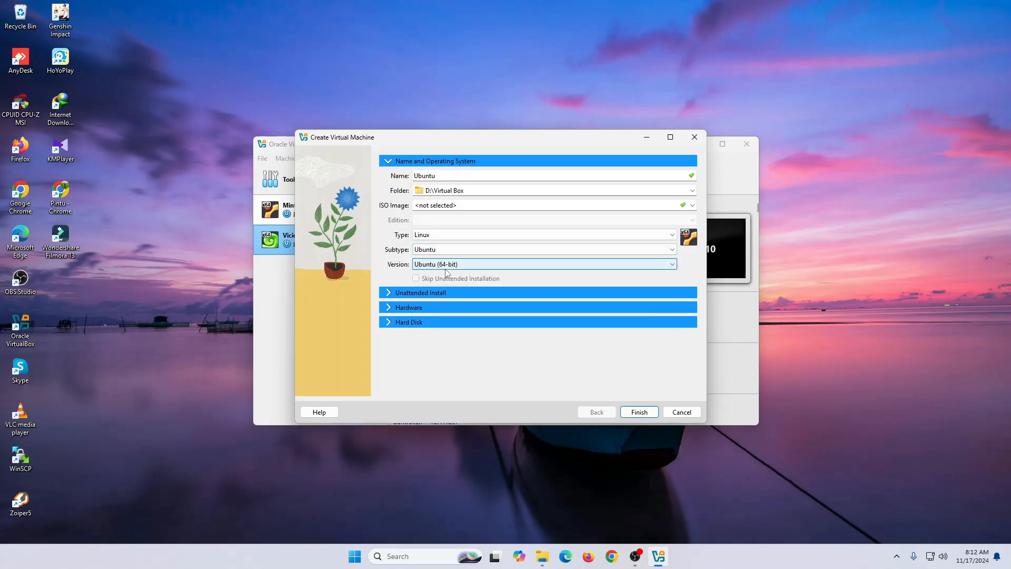
# - Set the new machine's base memory to 4096 MB
pyautogui.click(389, 293)
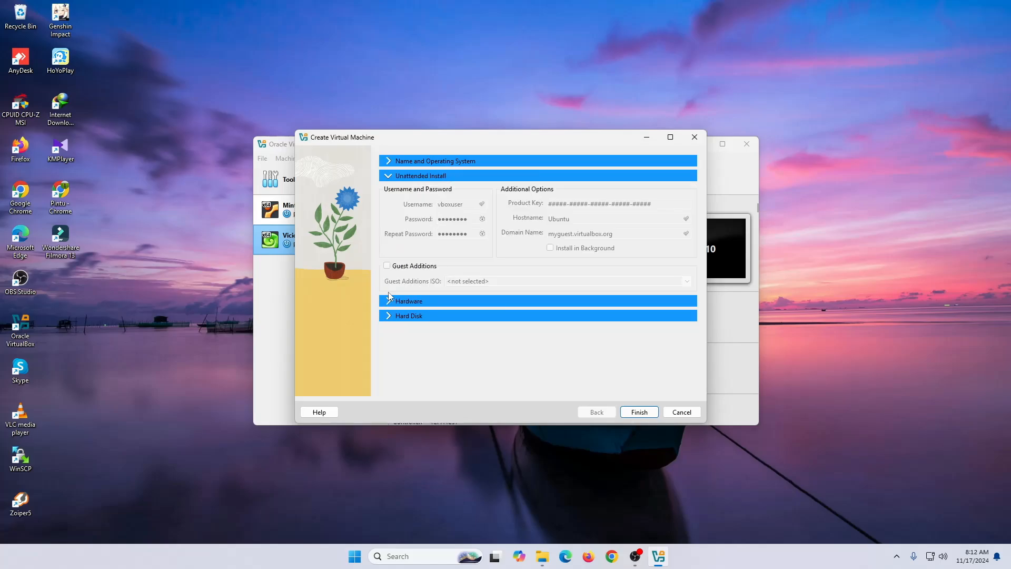
pyautogui.click(388, 302)
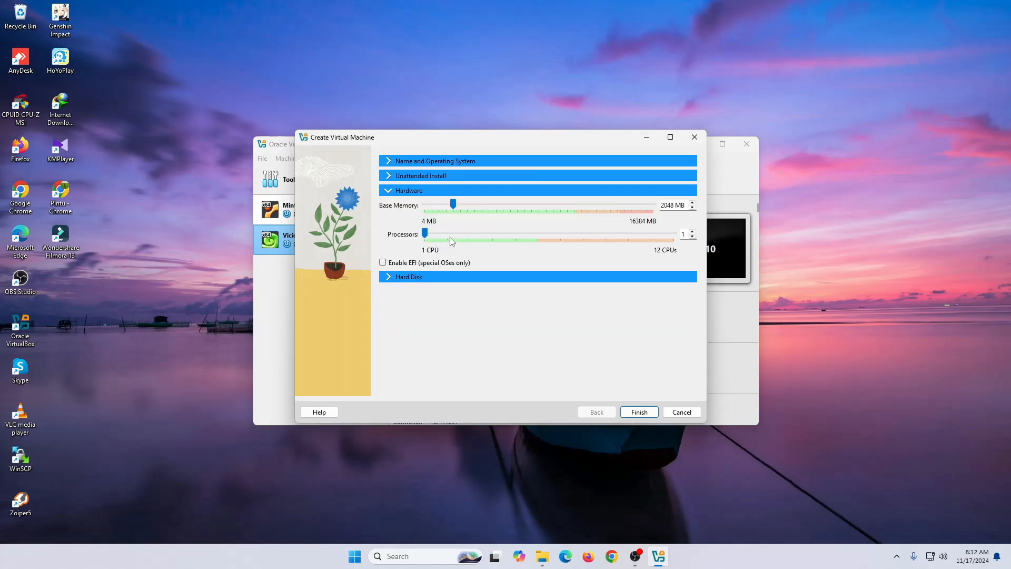
pyautogui.moveTo(675, 207); pyautogui.dragTo(584, 211)
pyautogui.write('4096')
# - Set the virtual hard disk size to 50 GB and finish creating the machine
pyautogui.click(385, 279)
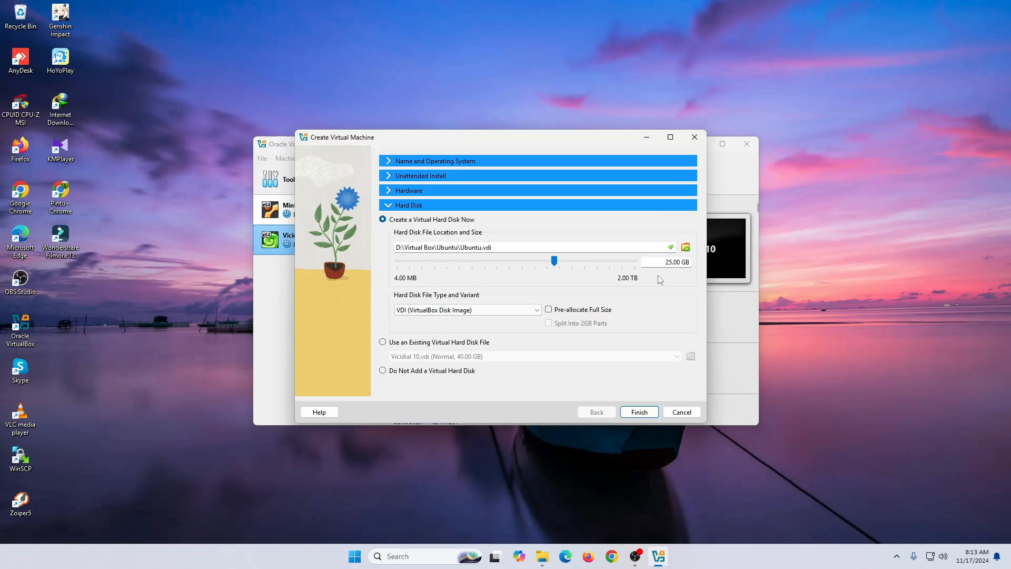
pyautogui.write('10')
pyautogui.press('BackSpace')
pyautogui.press('BackSpace')
pyautogui.write('50')
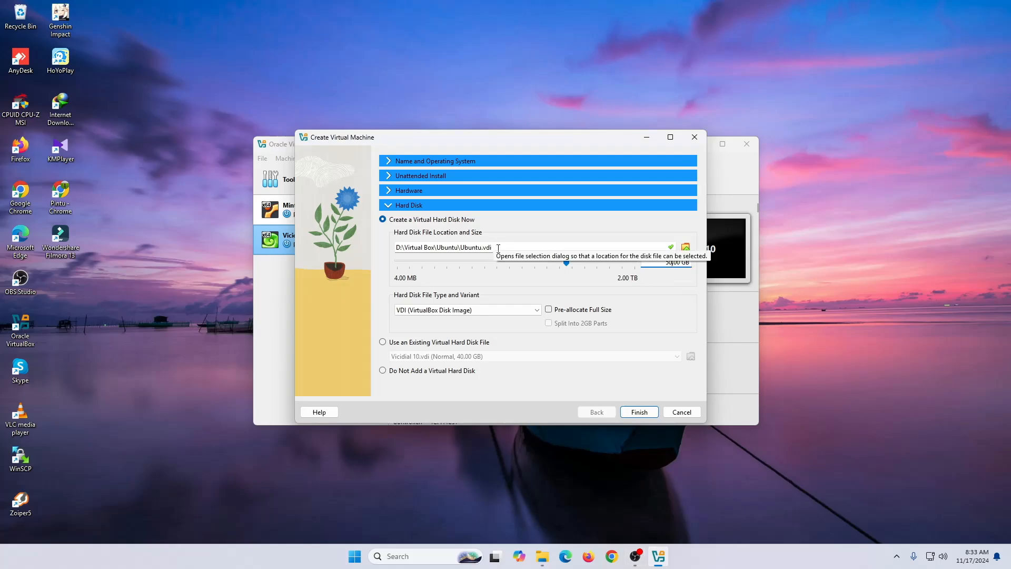
pyautogui.click(635, 414)
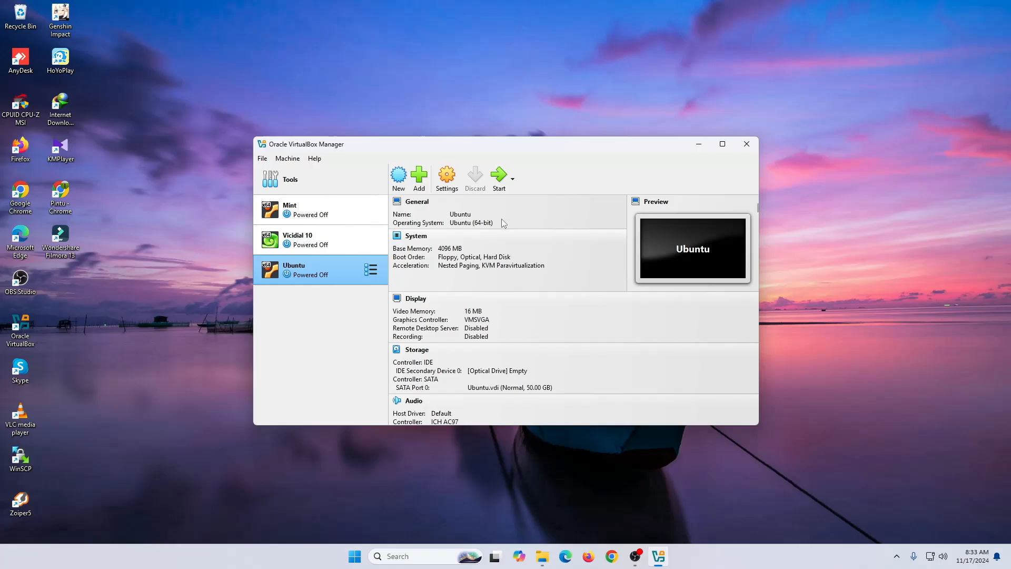
# - In the Ubuntu VM's Storage settings, choose a disk file for the empty optical drive
pyautogui.click(449, 179)
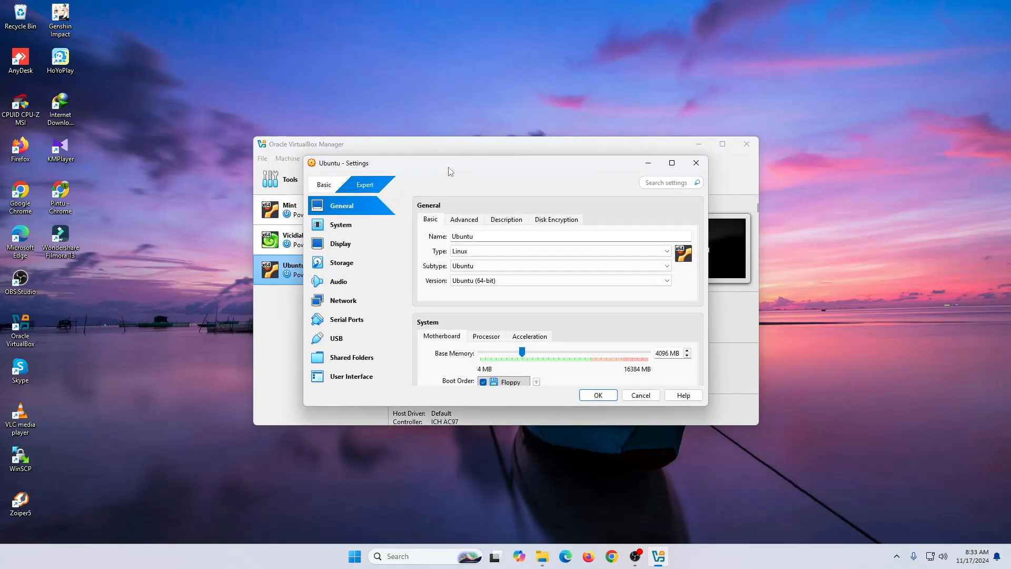
pyautogui.click(346, 222)
pyautogui.click(346, 244)
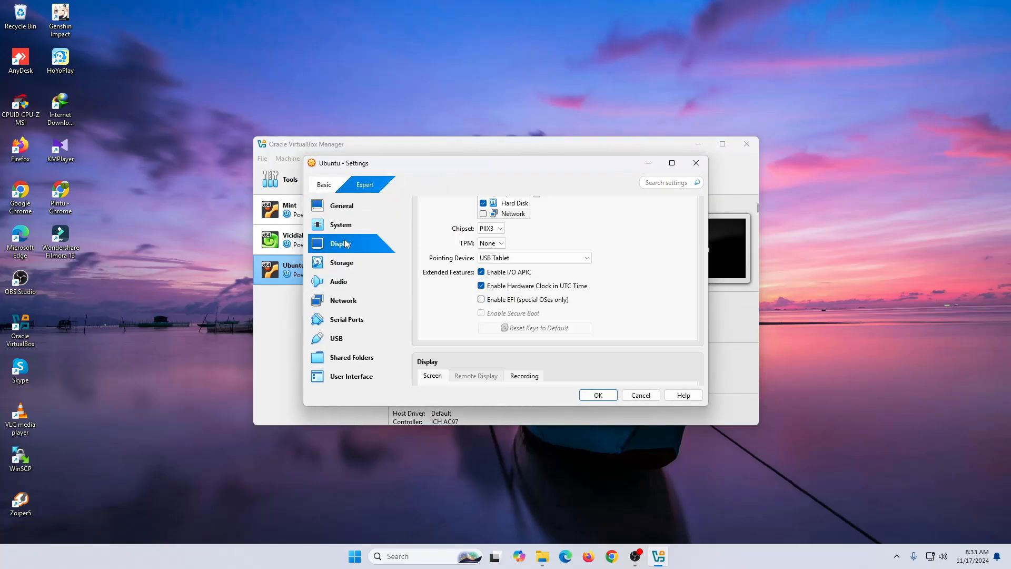
pyautogui.click(348, 263)
pyautogui.click(454, 245)
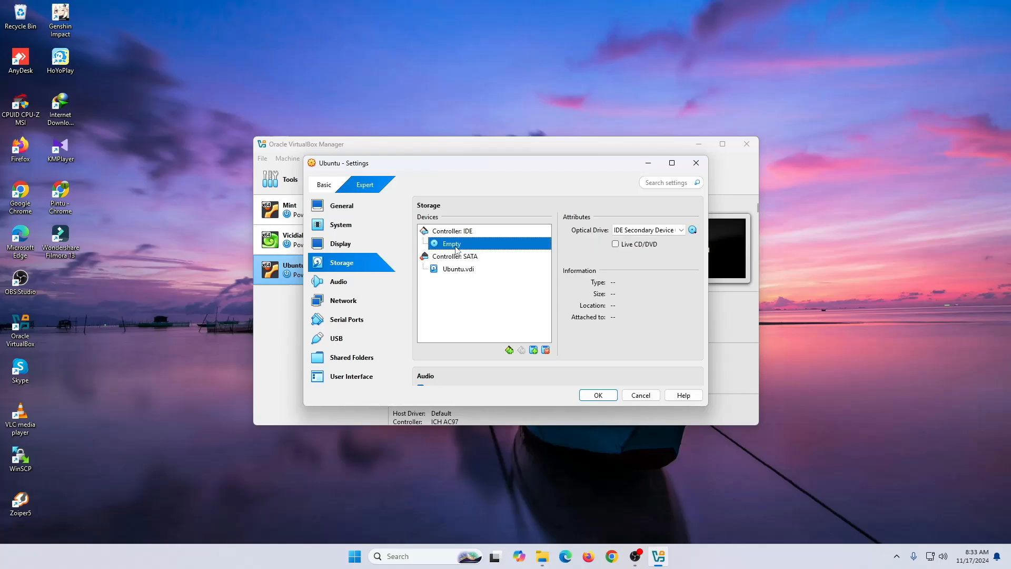
pyautogui.click(693, 230)
pyautogui.click(727, 257)
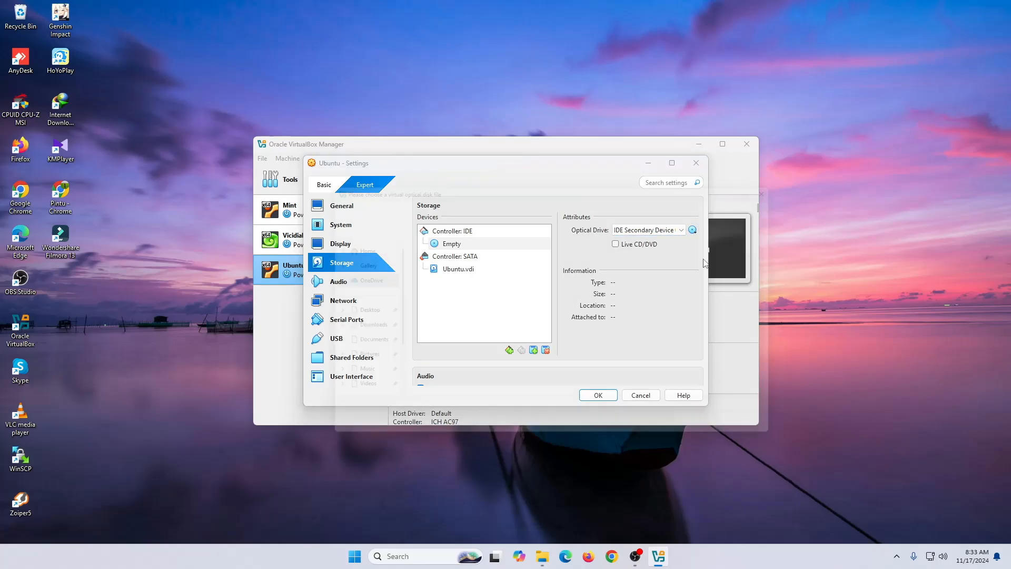
# - Attach D:\OS\ubuntu-20.04-desktop-amd64 as the optical drive's disc image
pyautogui.scroll(-2, 352, 369)
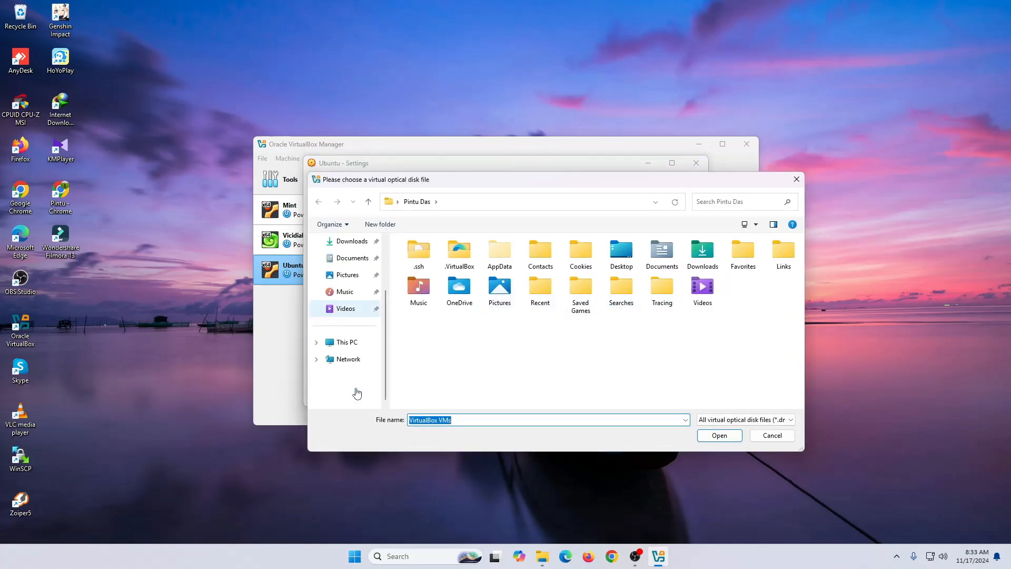
pyautogui.click(361, 349)
pyautogui.doubleClick(639, 275)
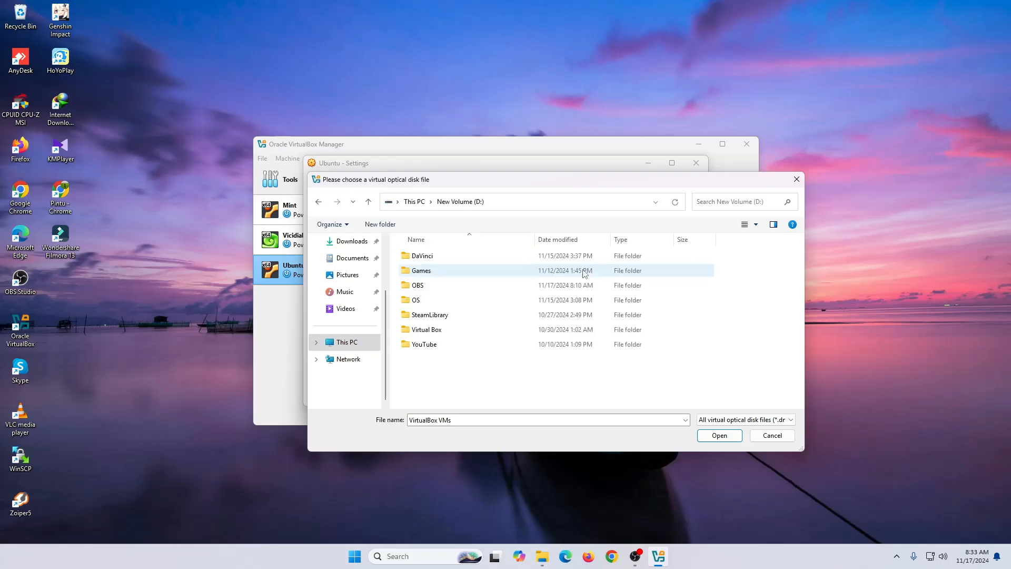
pyautogui.doubleClick(490, 299)
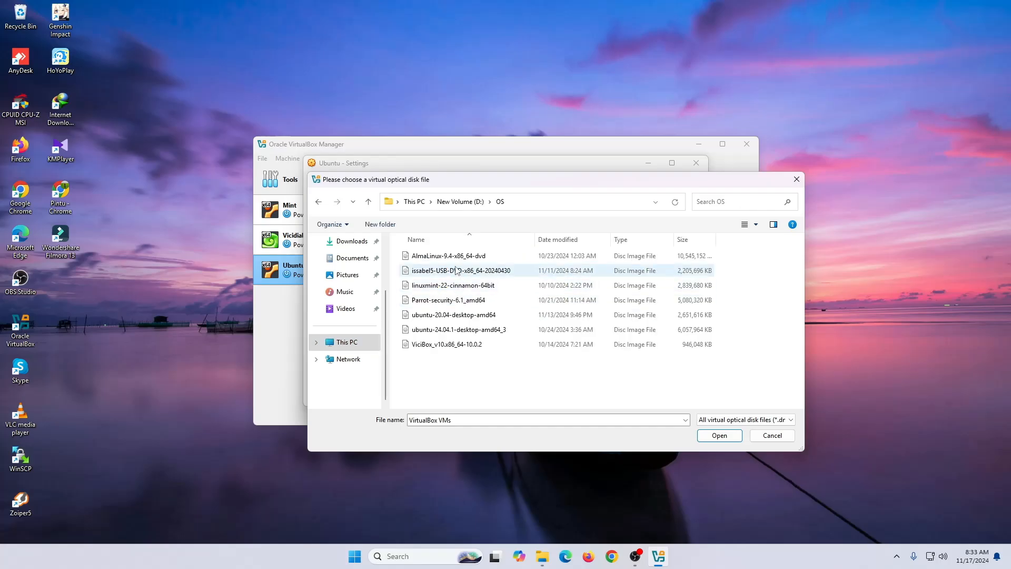
pyautogui.click(468, 323)
pyautogui.click(719, 435)
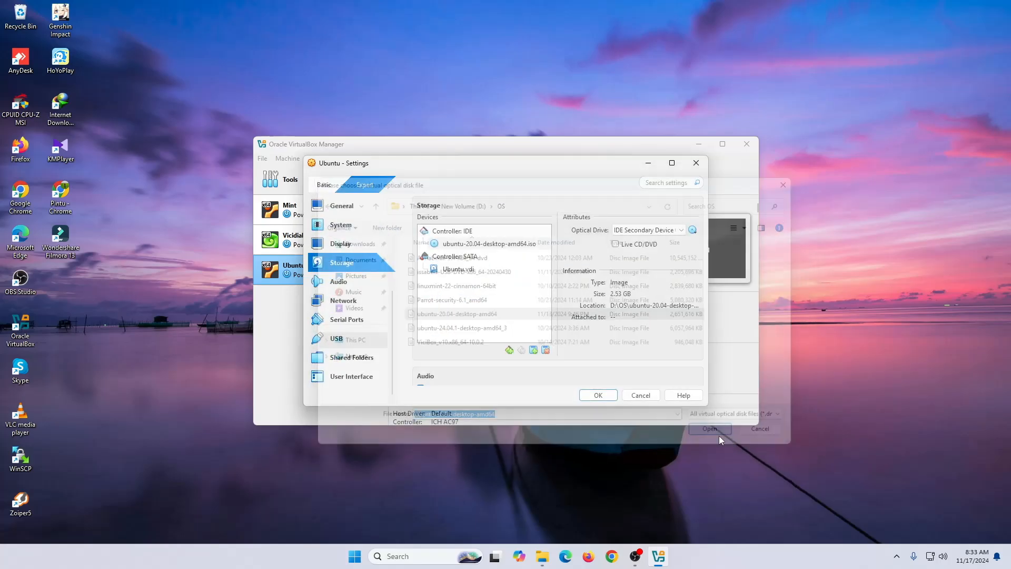
pyautogui.click(351, 301)
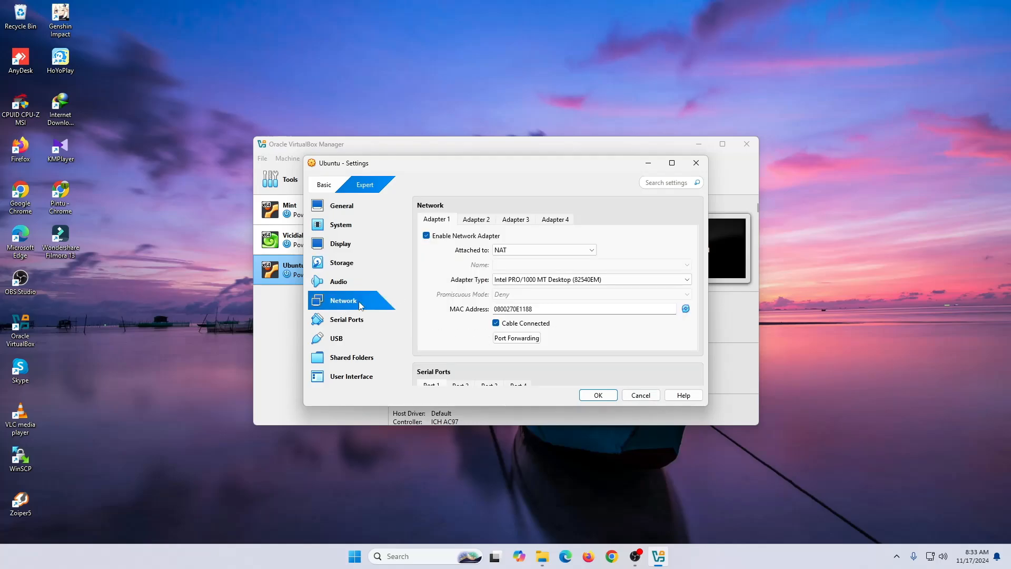
# - Attach the network adapter as Bridged Adapter and save the VM settings with OK
pyautogui.click(523, 251)
pyautogui.click(521, 265)
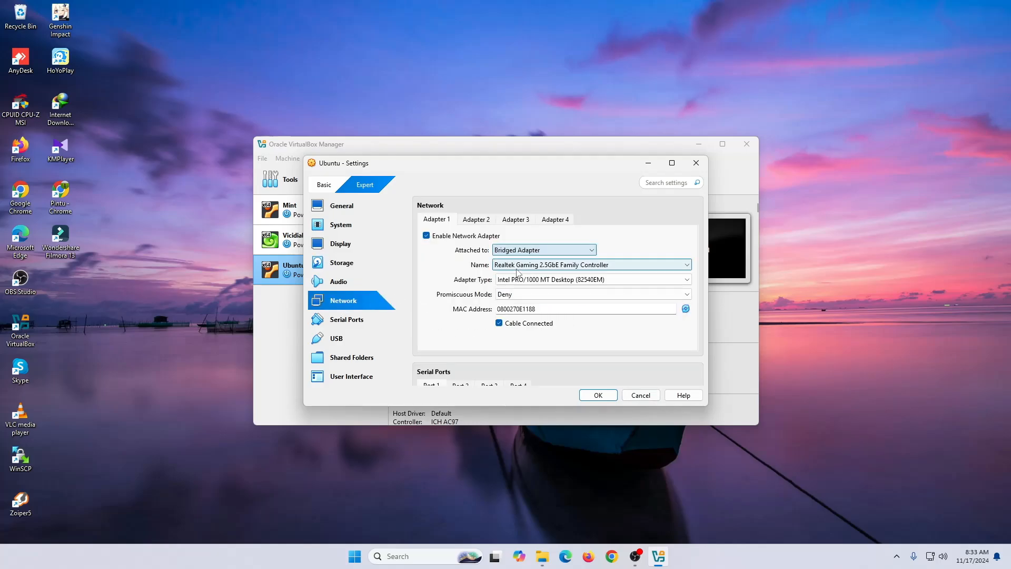
pyautogui.click(598, 395)
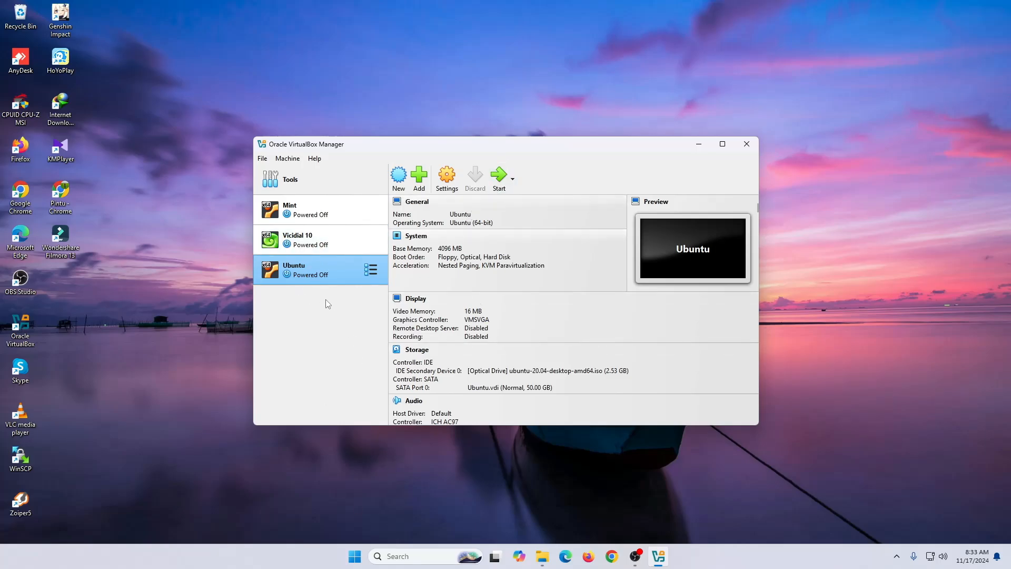
# - Start the Ubuntu VM, minimize the Manager, and position the VM window while it boots
pyautogui.click(494, 176)
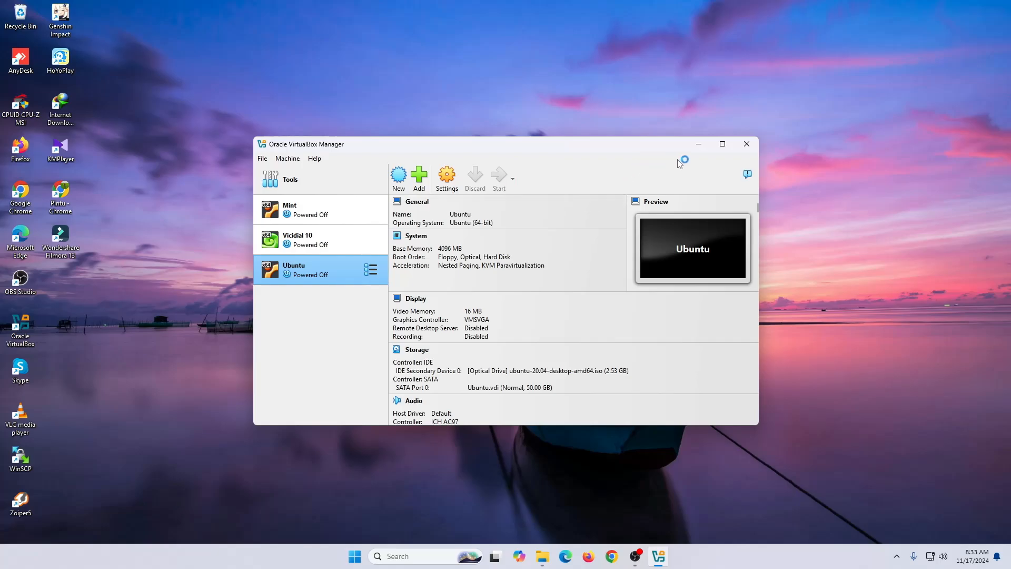
pyautogui.click(699, 144)
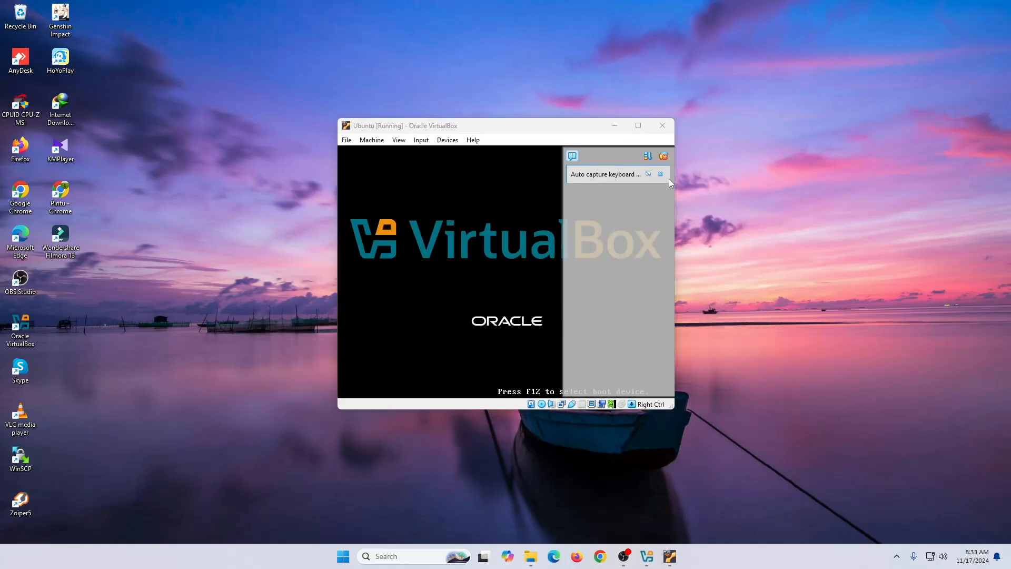
pyautogui.rightClick(757, 122)
pyautogui.moveTo(567, 126); pyautogui.dragTo(631, 114)
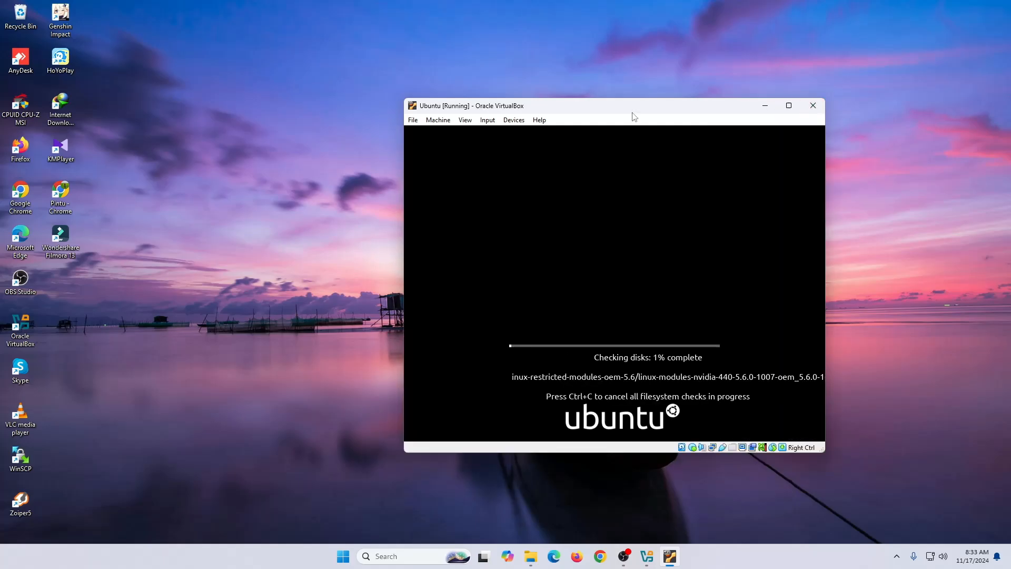
pyautogui.moveTo(632, 109); pyautogui.dragTo(589, 88)
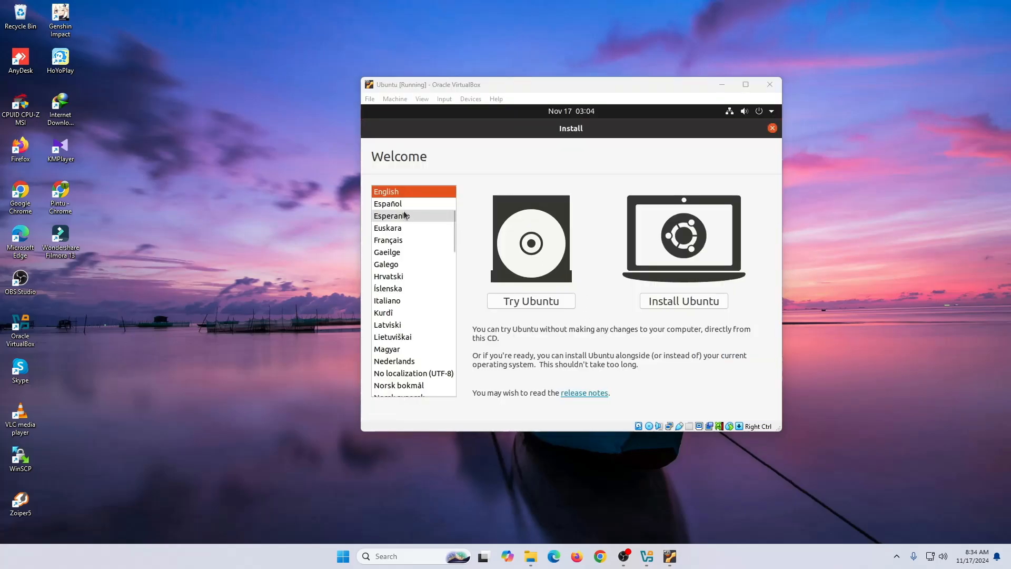
# - Choose Install Ubuntu and continue with the English (US) keyboard layout
pyautogui.moveTo(602, 131)
pyautogui.mouseDown()
pyautogui.moveTo(600, 214)
pyautogui.moveTo(579, 311)
pyautogui.moveTo(766, 289)
pyautogui.moveTo(669, 224)
pyautogui.moveTo(597, 129)
pyautogui.mouseUp()
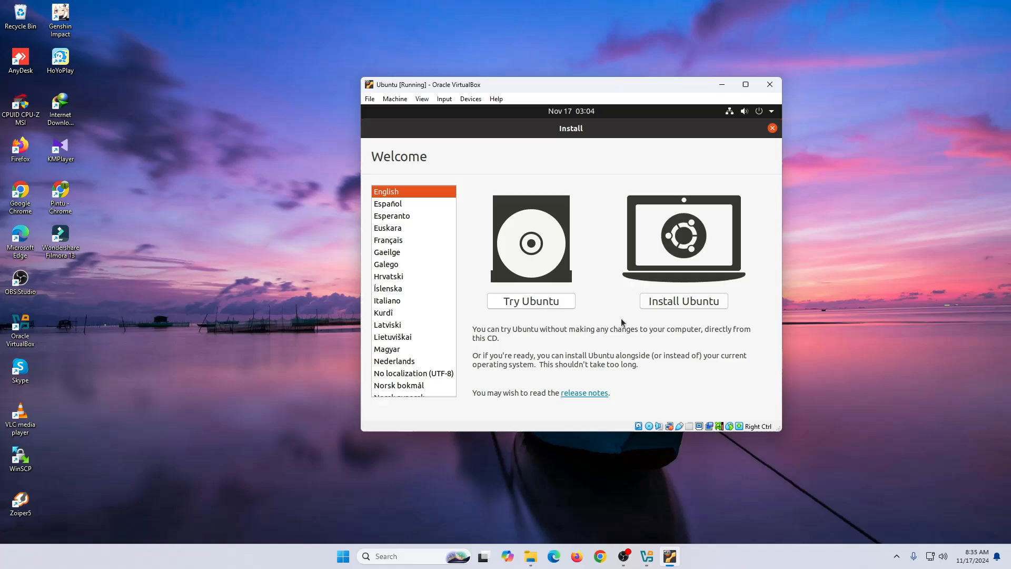
pyautogui.click(687, 304)
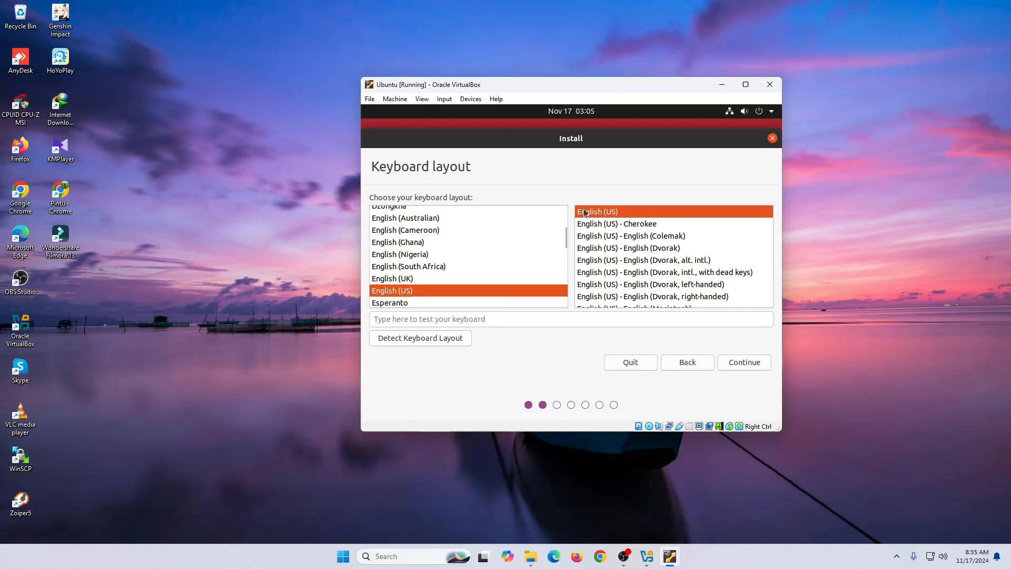
pyautogui.click(748, 365)
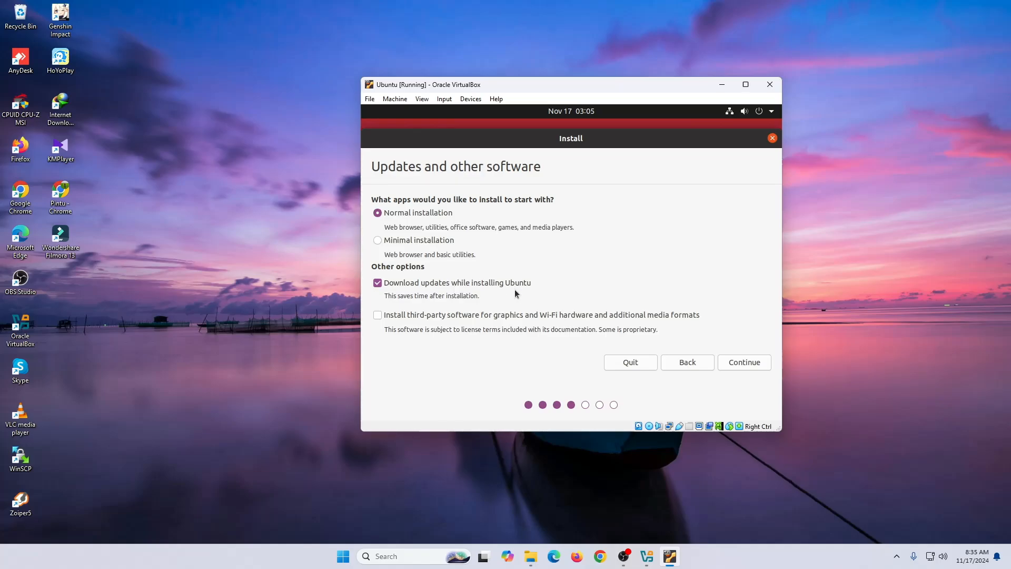
# - Tick the third-party graphics, Wi-Fi and media software option and continue
pyautogui.click(377, 315)
pyautogui.click(754, 364)
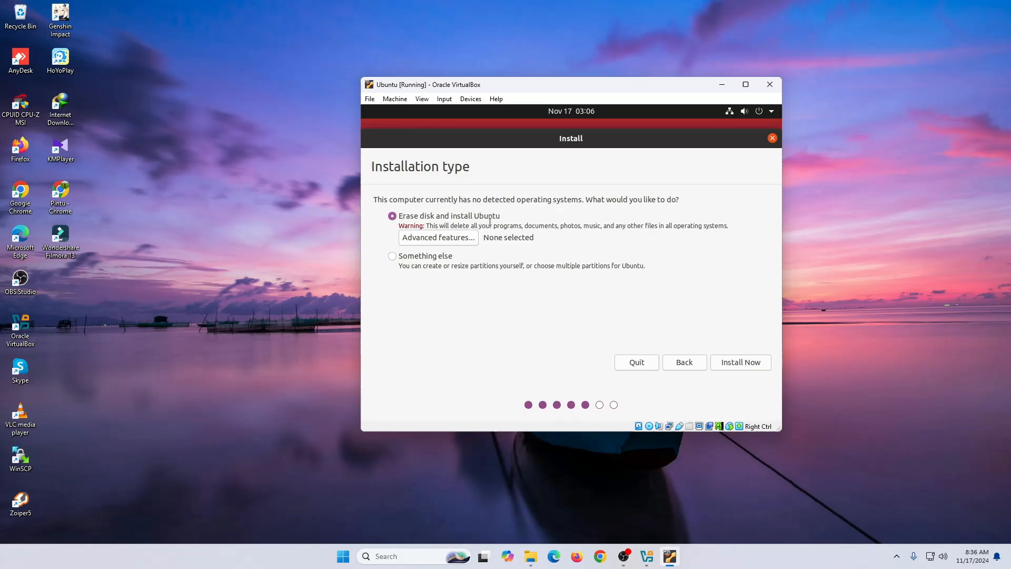
# - Keep Erase disk and install Ubuntu, choose Install Now, and confirm writing the changes to disk
pyautogui.click(392, 255)
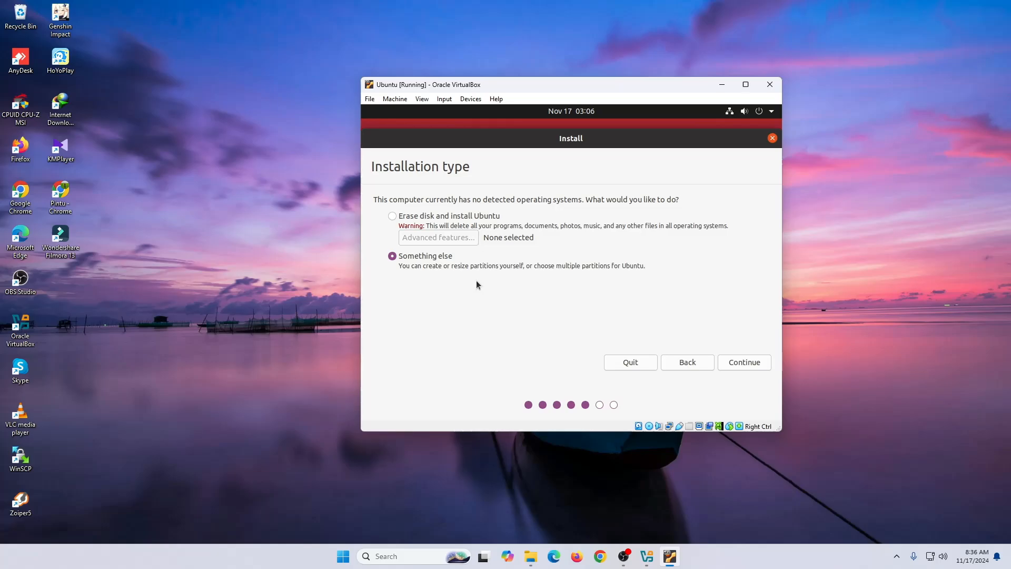
pyautogui.click(394, 218)
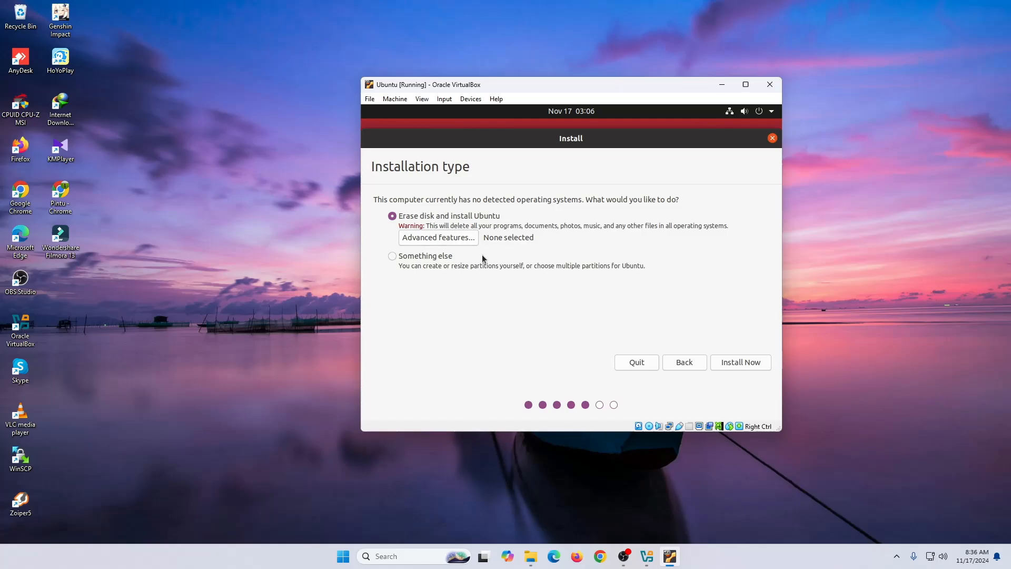
pyautogui.click(747, 367)
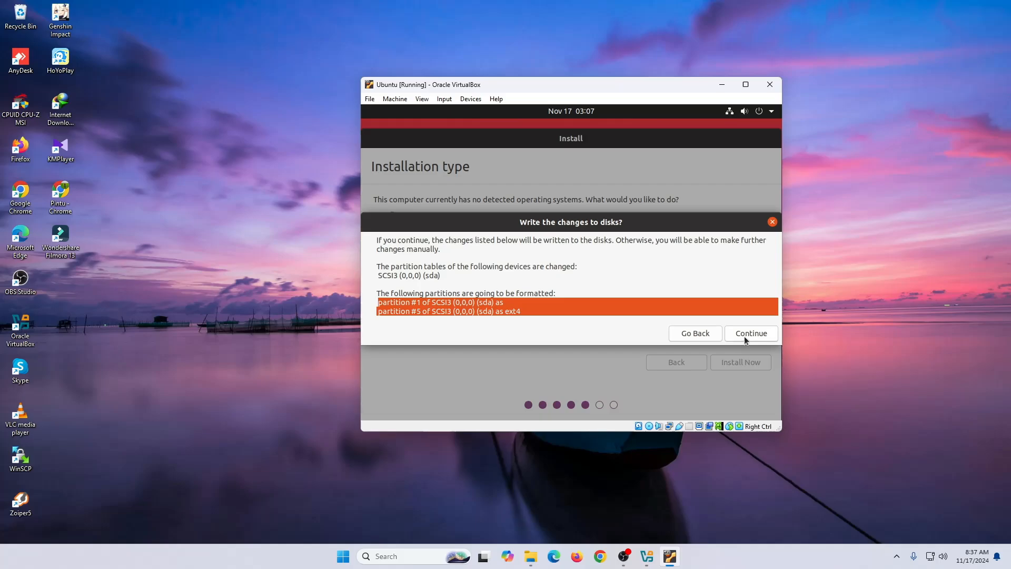
pyautogui.click(745, 337)
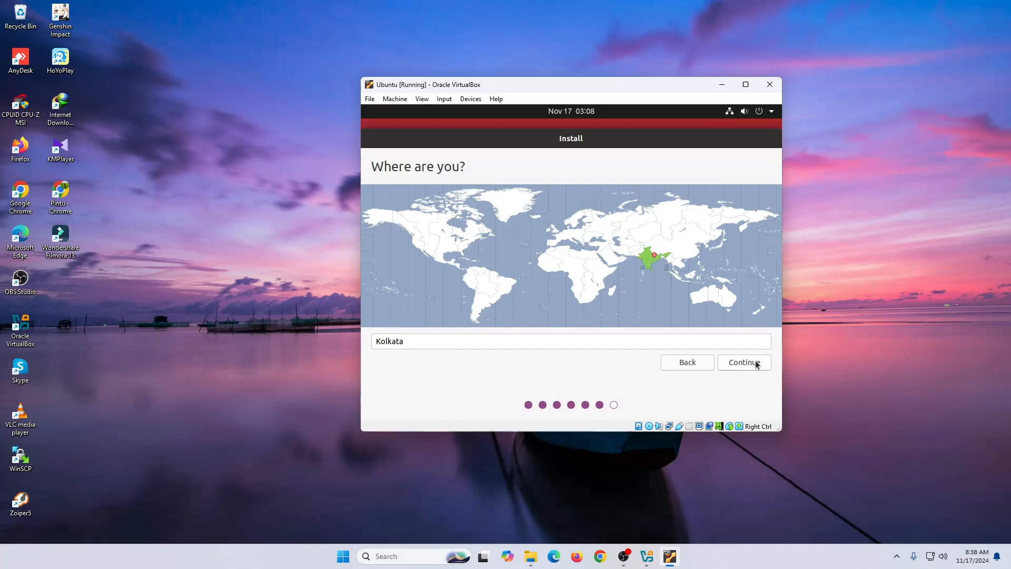
# - Choose India on the time zone map so Kolkata is selected, then continue to account setup
pyautogui.click(508, 282)
pyautogui.click(492, 293)
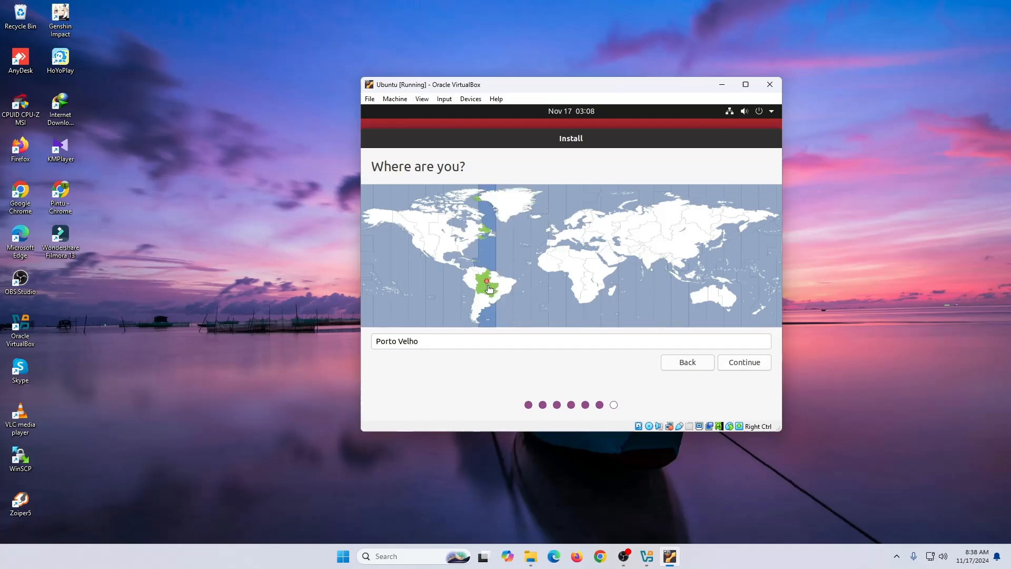
pyautogui.click(505, 295)
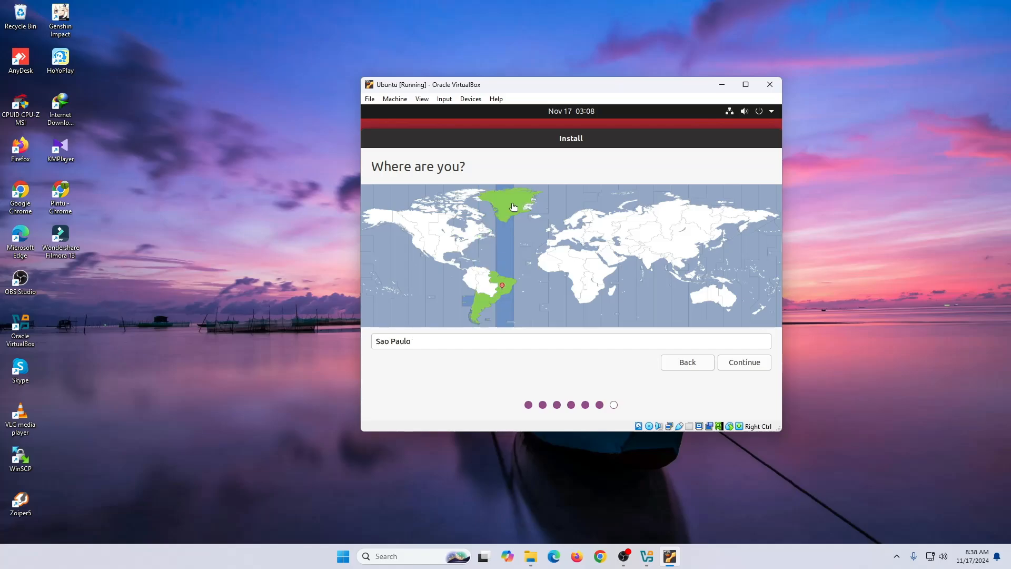
pyautogui.click(516, 210)
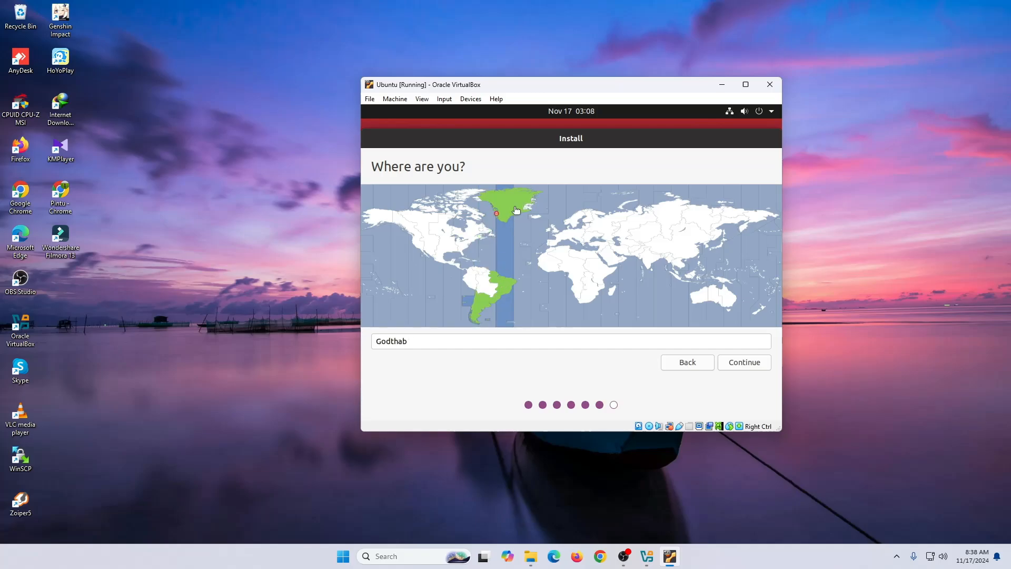
pyautogui.click(652, 258)
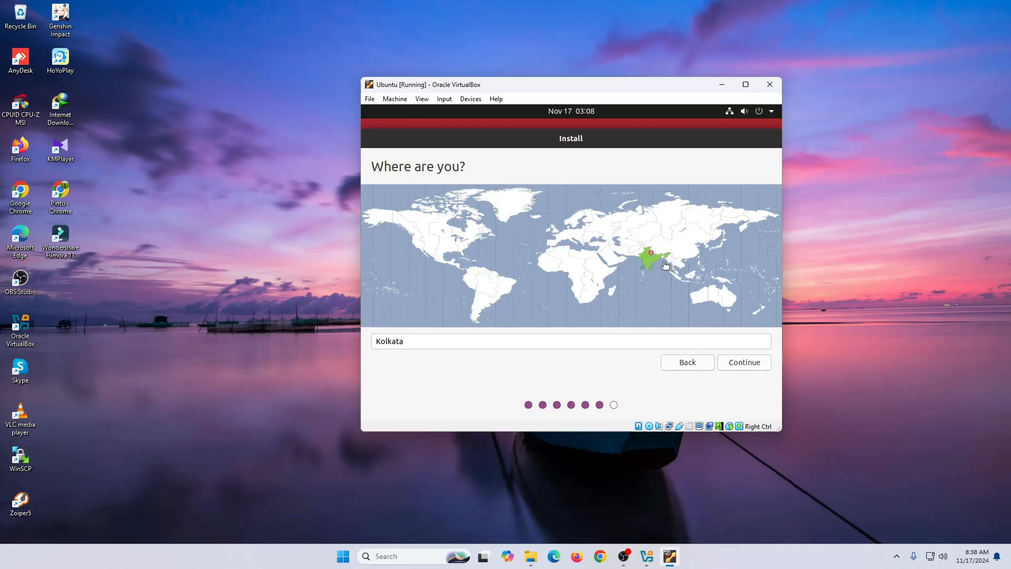
pyautogui.click(749, 365)
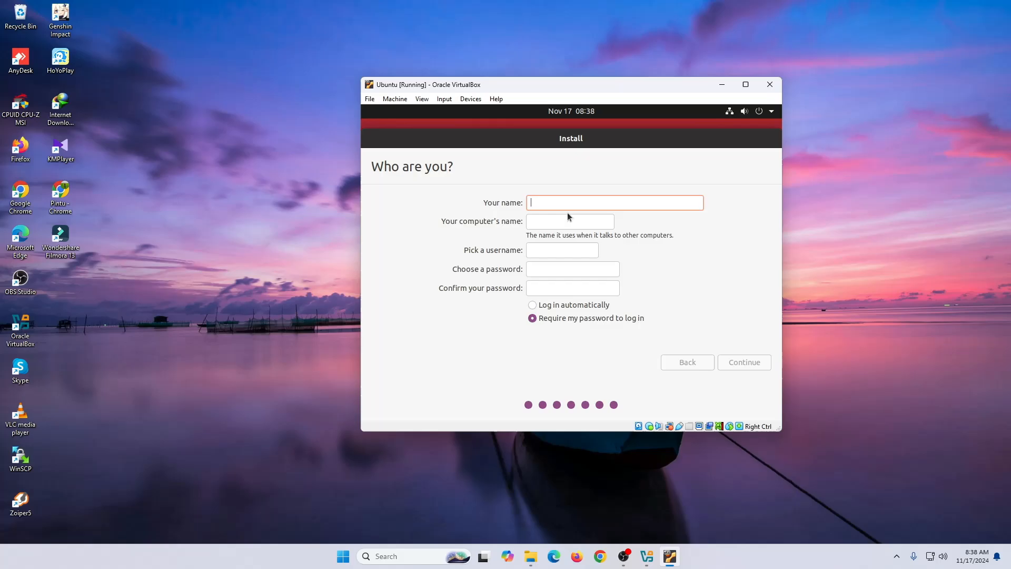
# - Enter the full name, computer name 'PD' and an extended username in the Who are you? form
pyautogui.write('Innovate')
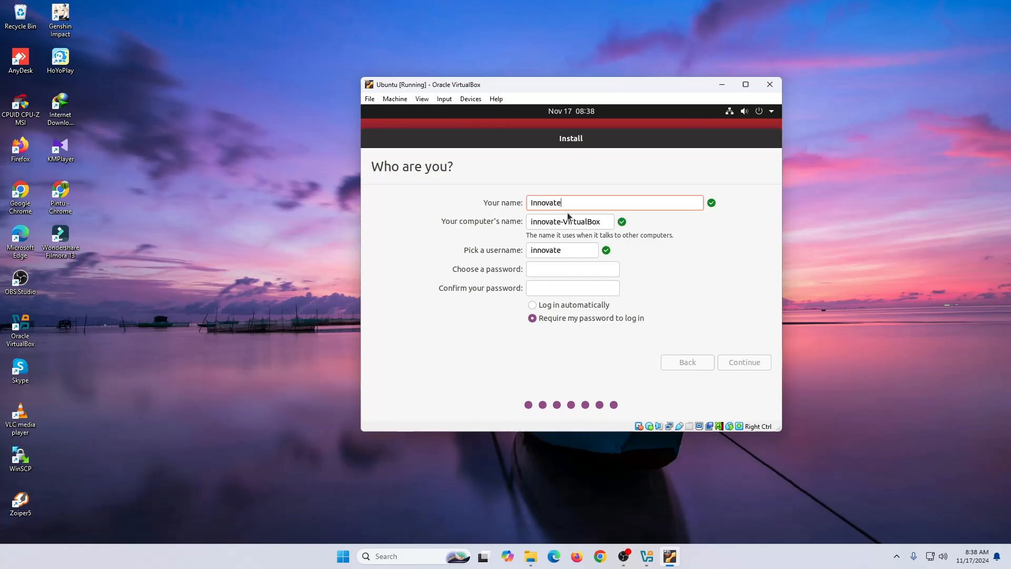
pyautogui.write(' IT LABlab')
pyautogui.press('Tab')
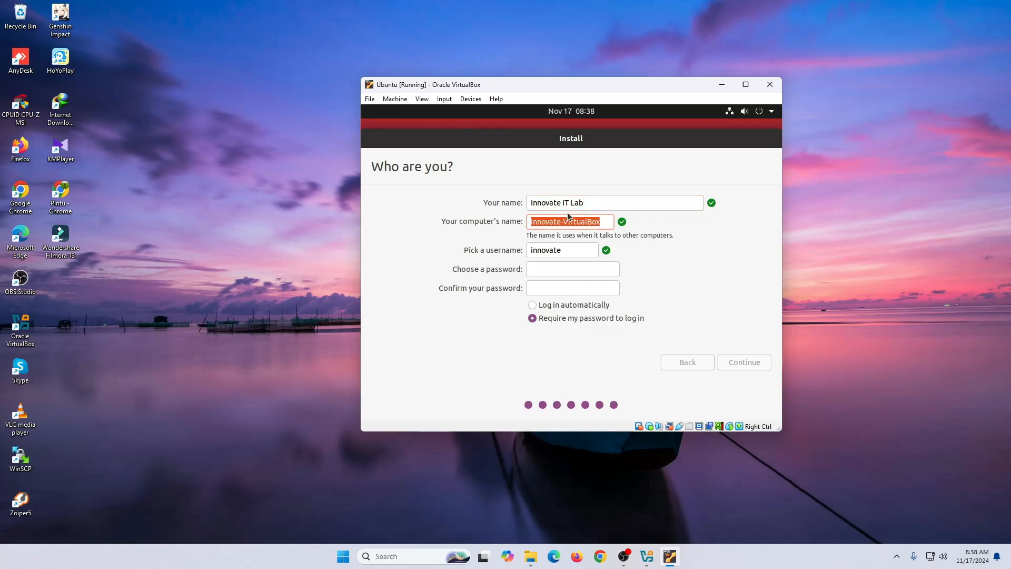
pyautogui.write('PD')
pyautogui.press('Tab')
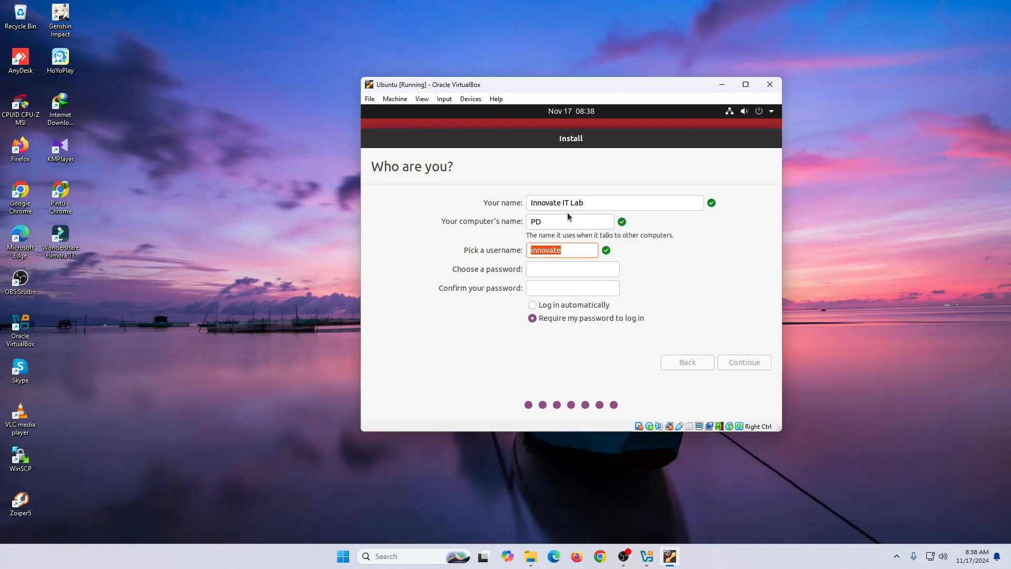
pyautogui.press('End')
pyautogui.write('itlab')
# - Enter and confirm the account password, then continue the installation
pyautogui.press('Tab')
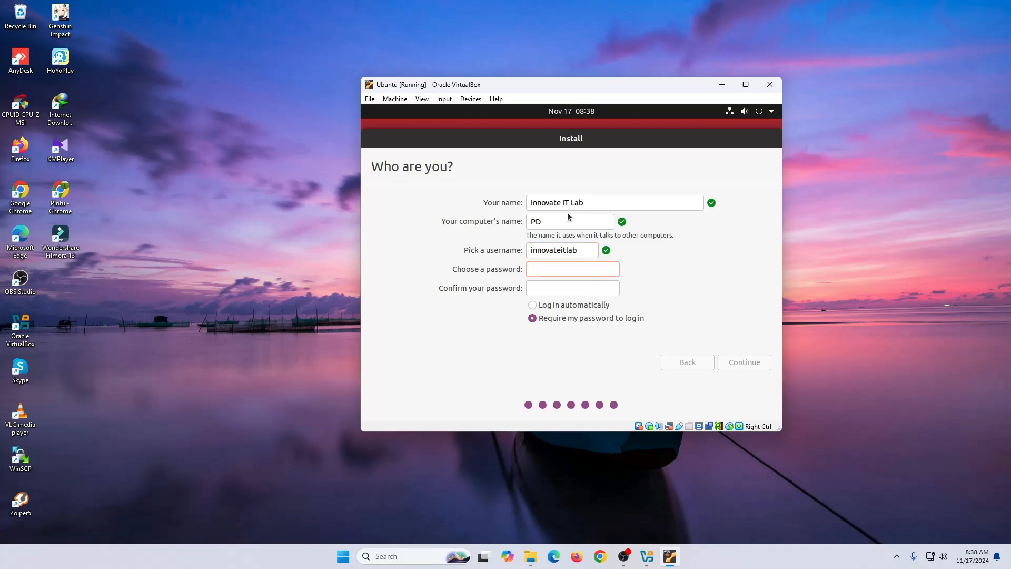
pyautogui.write('12345678')
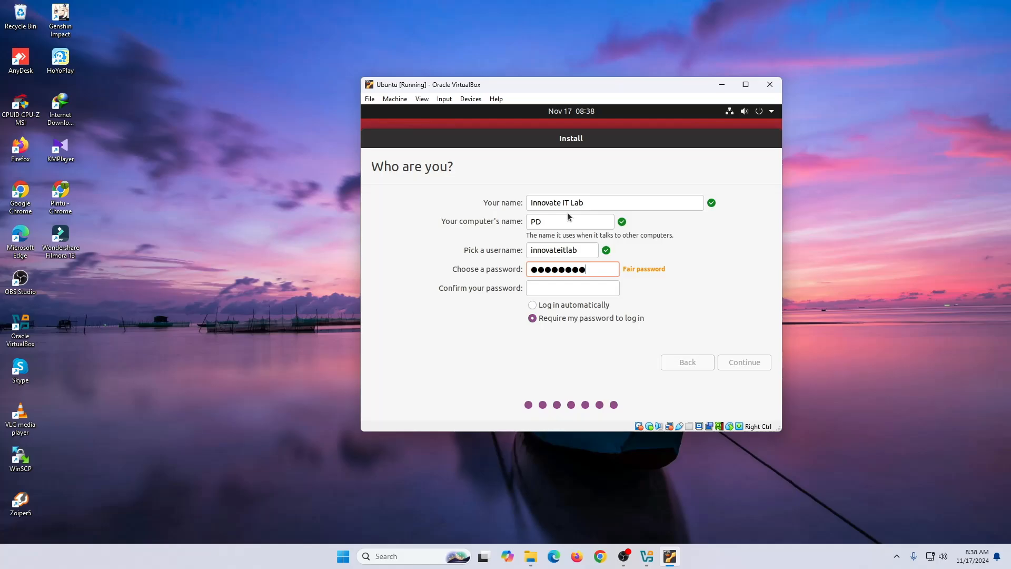
pyautogui.press('Tab')
pyautogui.write('12345678')
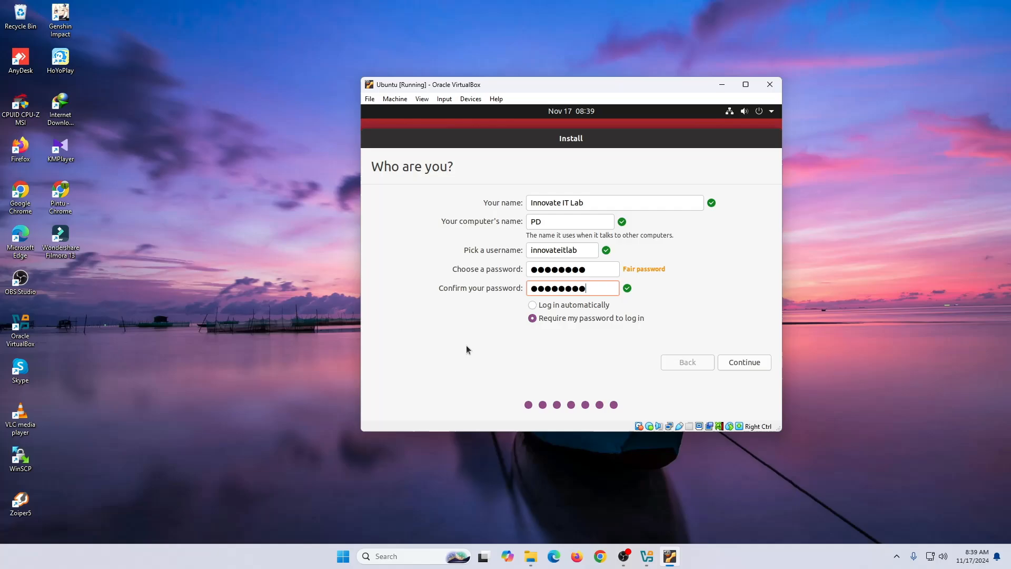
pyautogui.click(750, 366)
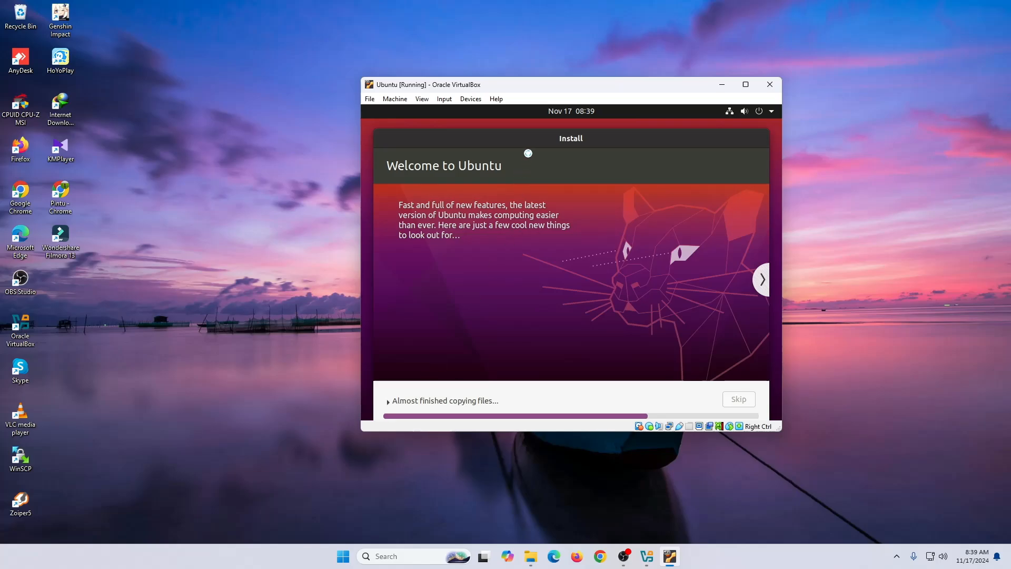
# - Adjust the VM window while files copy, then choose Restart Now when installation completes
pyautogui.moveTo(527, 138); pyautogui.dragTo(524, 128)
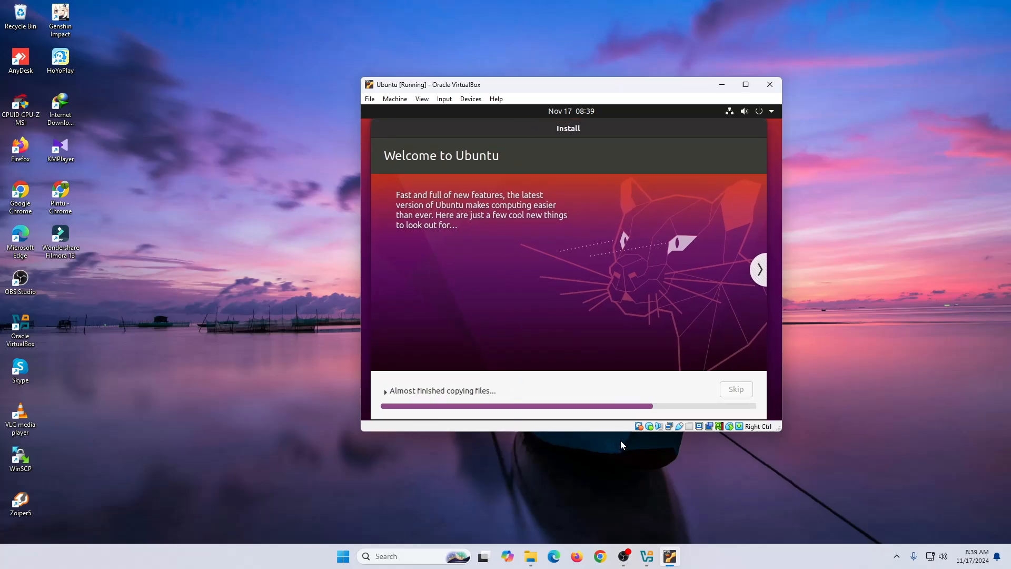
pyautogui.moveTo(619, 433); pyautogui.dragTo(620, 449)
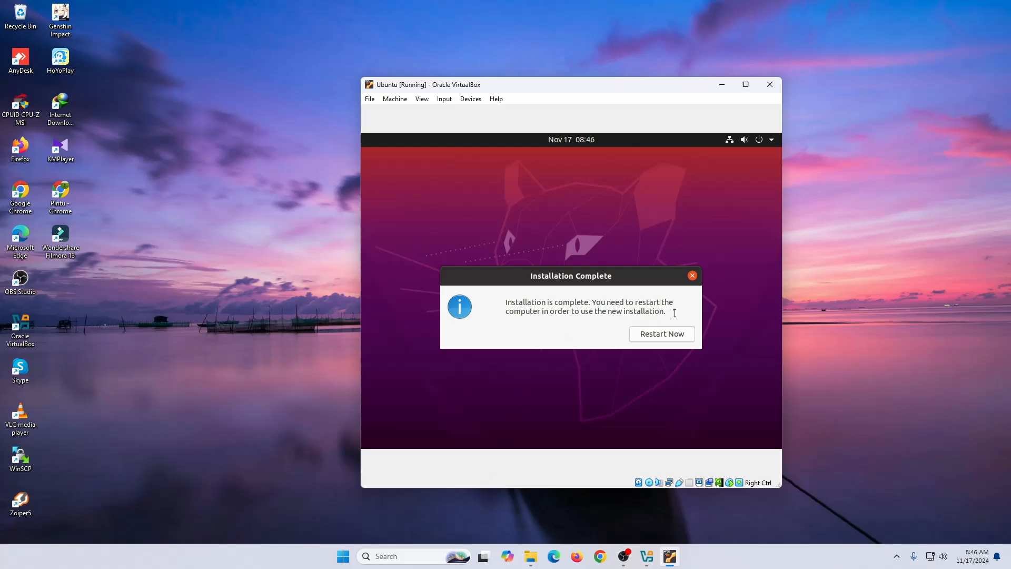
pyautogui.click(649, 336)
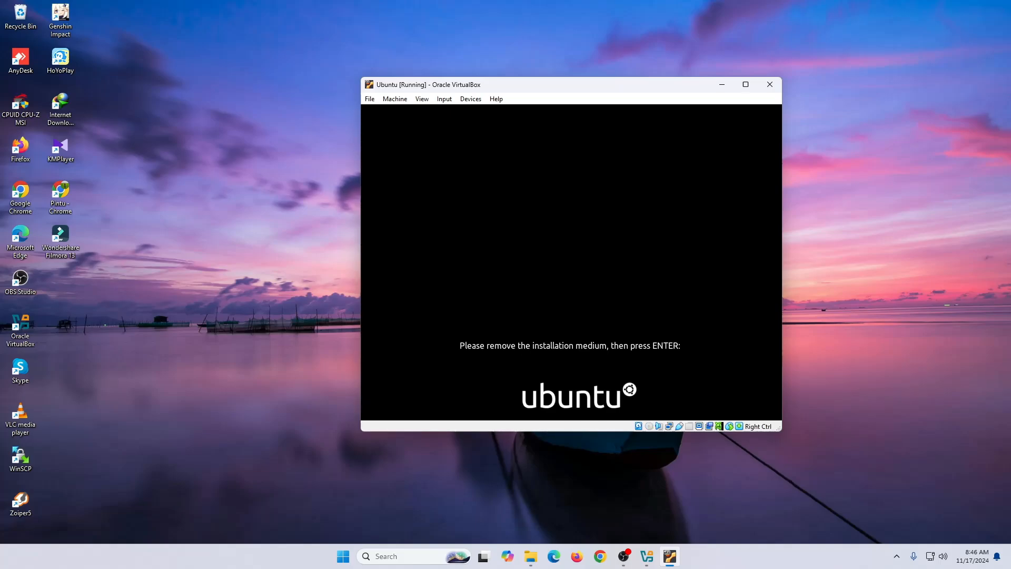
# - Check in Machine Settings > Storage that the IDE optical drive is Empty, then continue the reboot
pyautogui.click(396, 100)
pyautogui.click(405, 120)
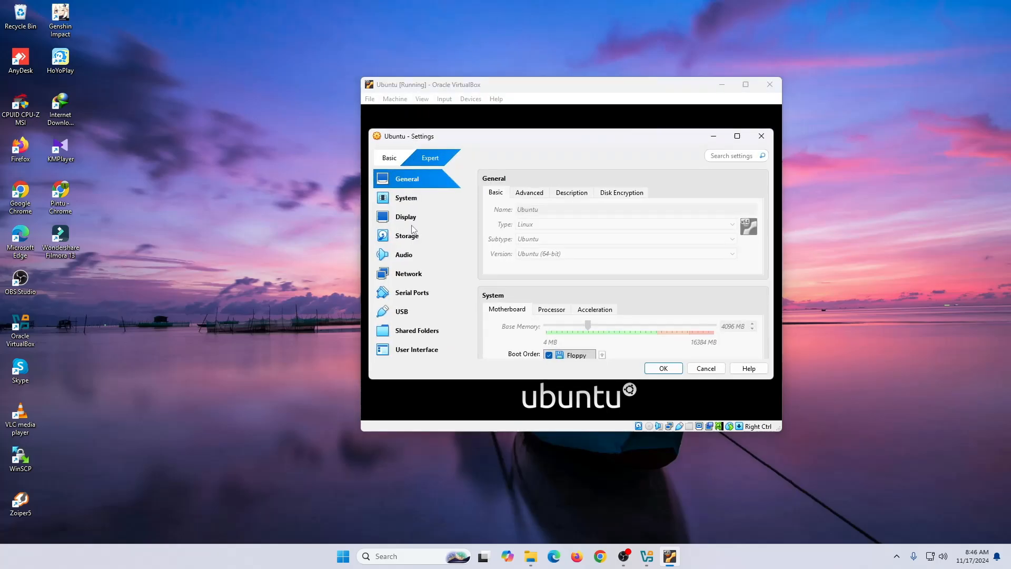
pyautogui.click(409, 237)
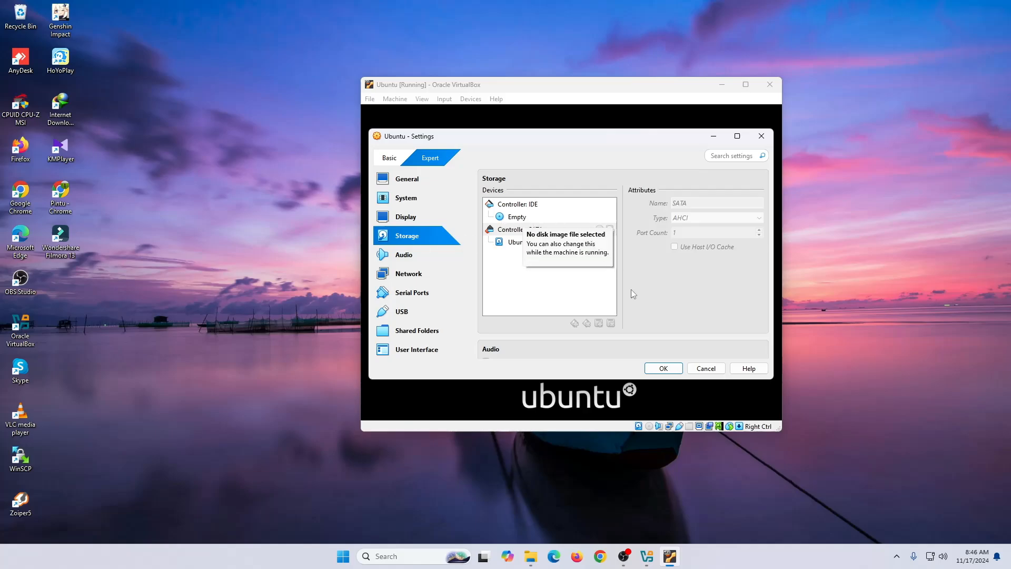
pyautogui.click(663, 368)
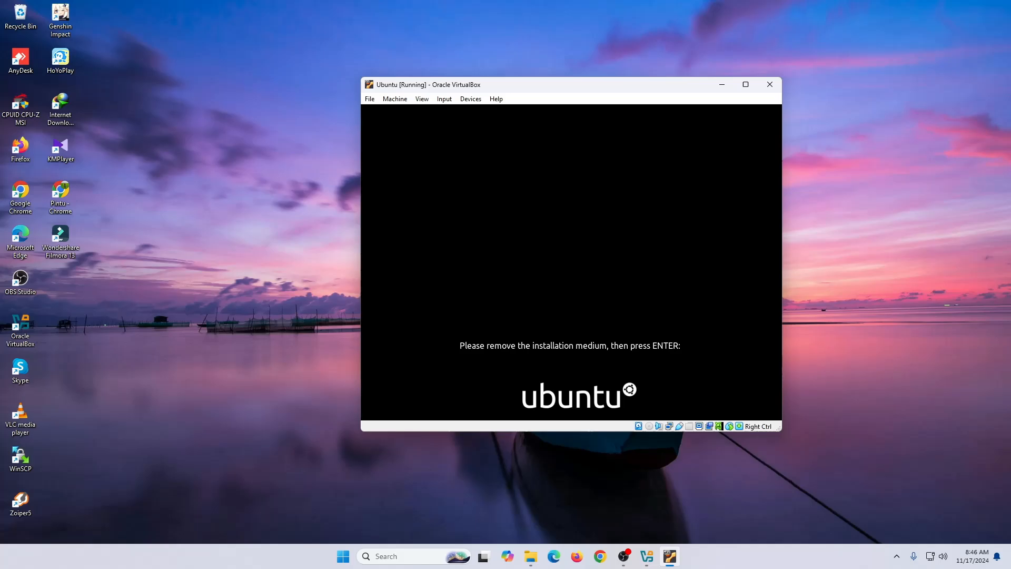
pyautogui.press('Return')
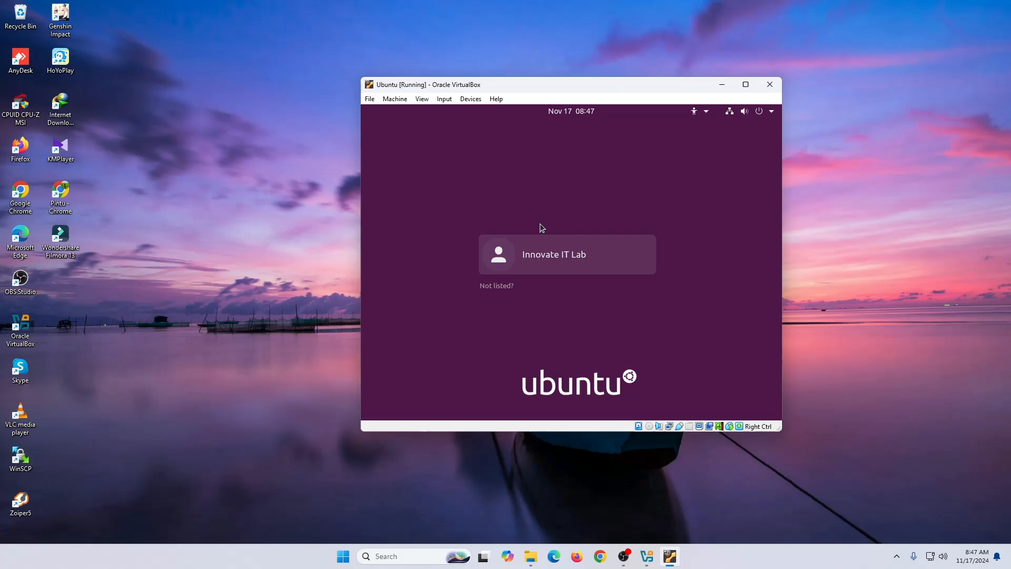
# - Select the new user on the login screen and sign in with the account password
pyautogui.click(550, 263)
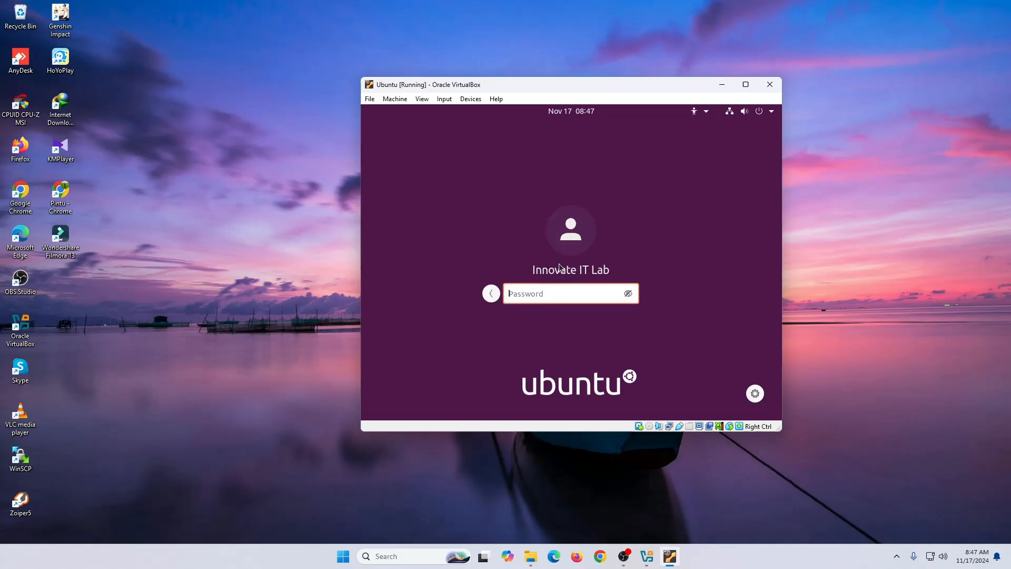
pyautogui.write('*********')
pyautogui.press('Return')
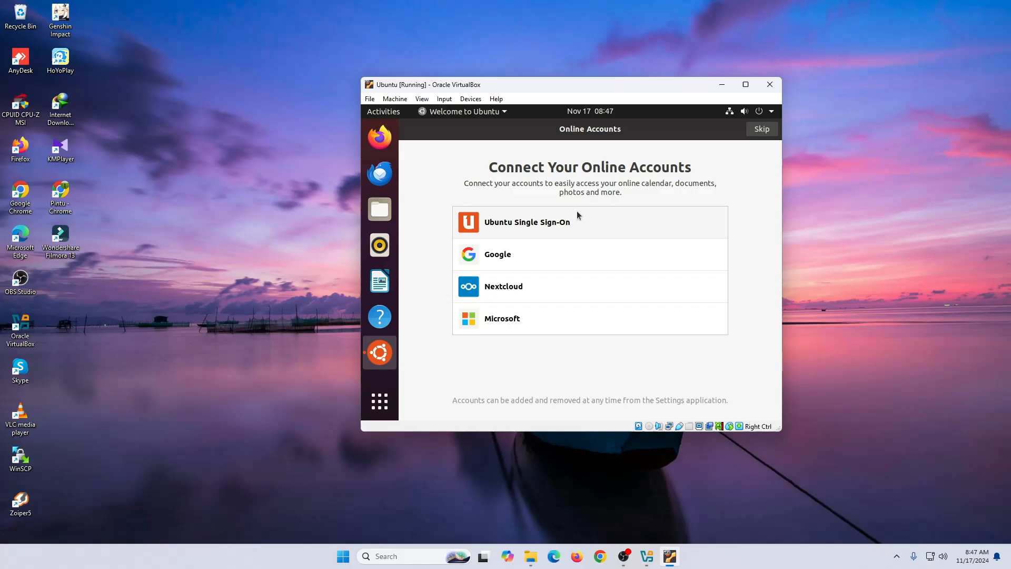
# - Skip online accounts and Livepatch, choose No, don't send system info, and finish the welcome wizard
pyautogui.click(763, 130)
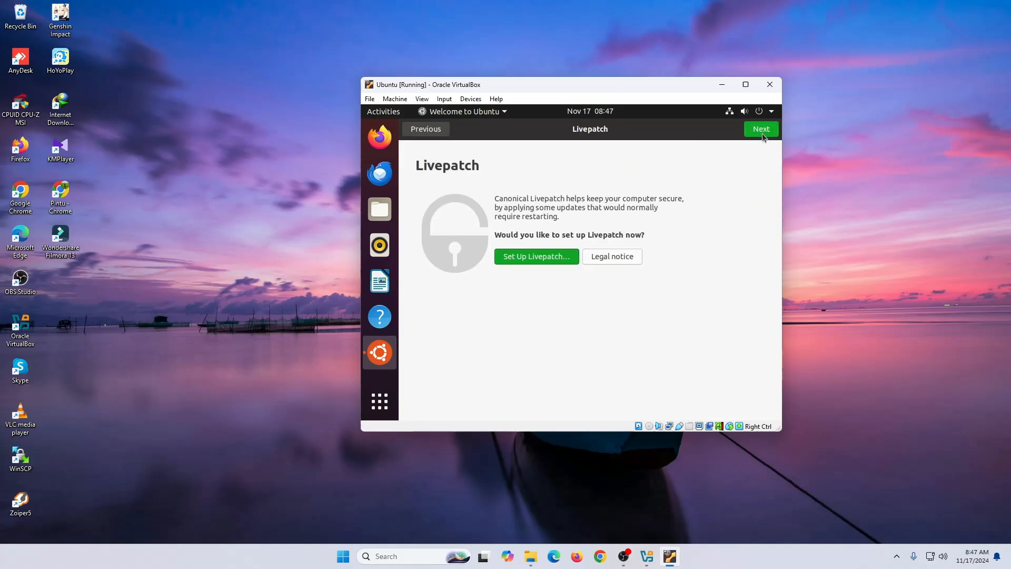
pyautogui.click(763, 131)
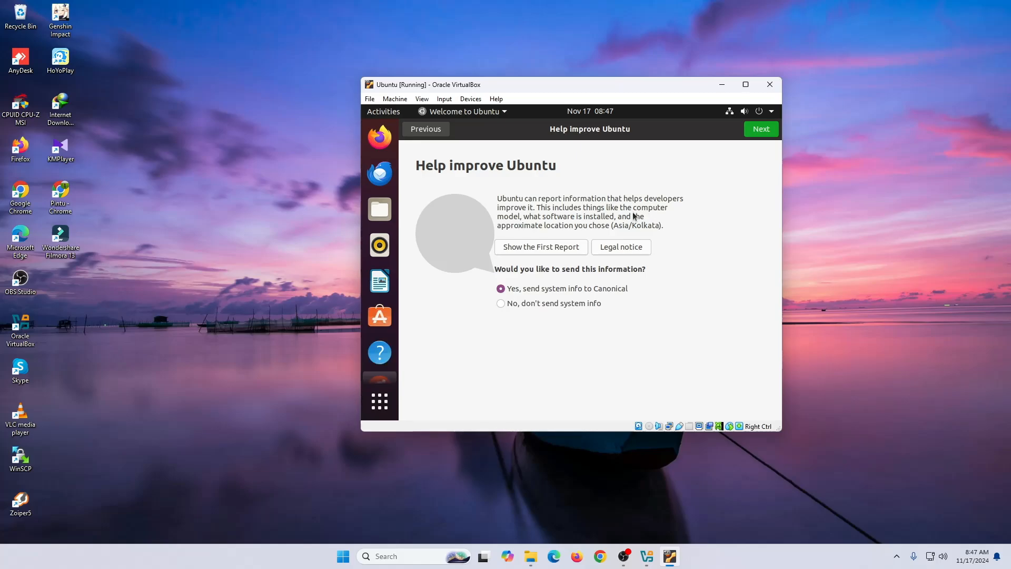
pyautogui.click(547, 304)
pyautogui.click(762, 132)
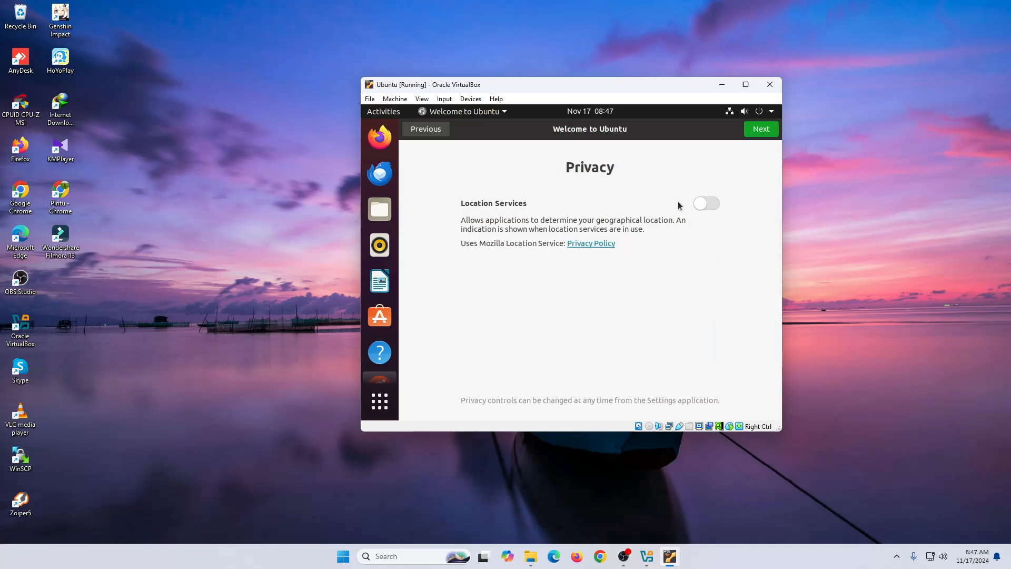
pyautogui.click(757, 131)
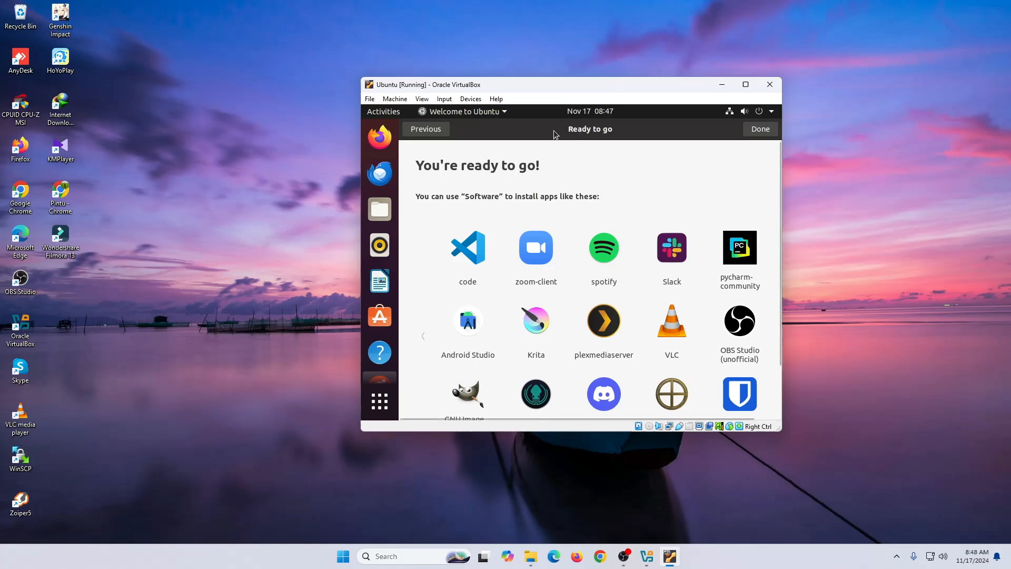
pyautogui.scroll(-1, 525, 238)
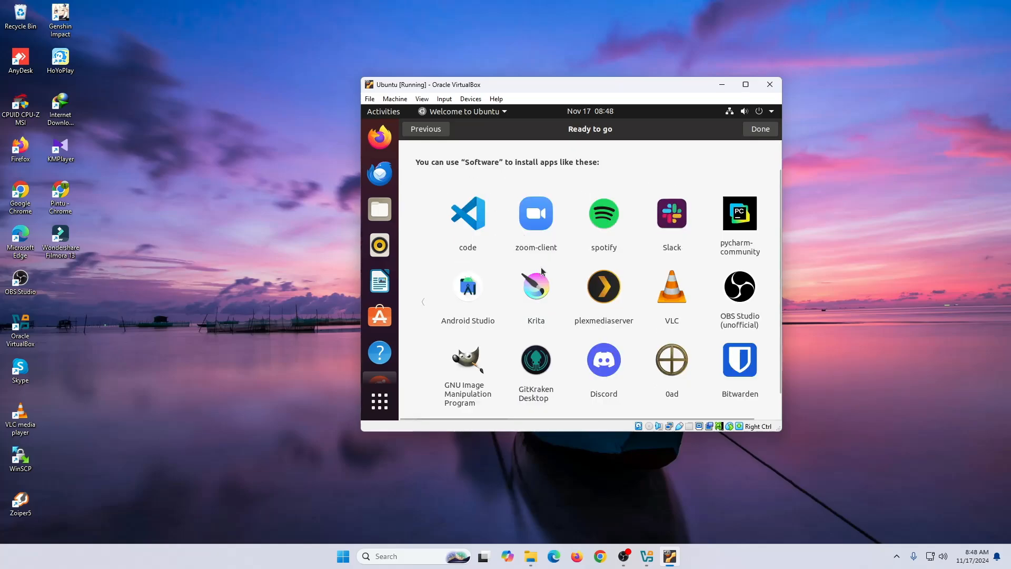
pyautogui.scroll(-2, 524, 239)
pyautogui.scroll(3, 506, 326)
pyautogui.scroll(-3, 488, 414)
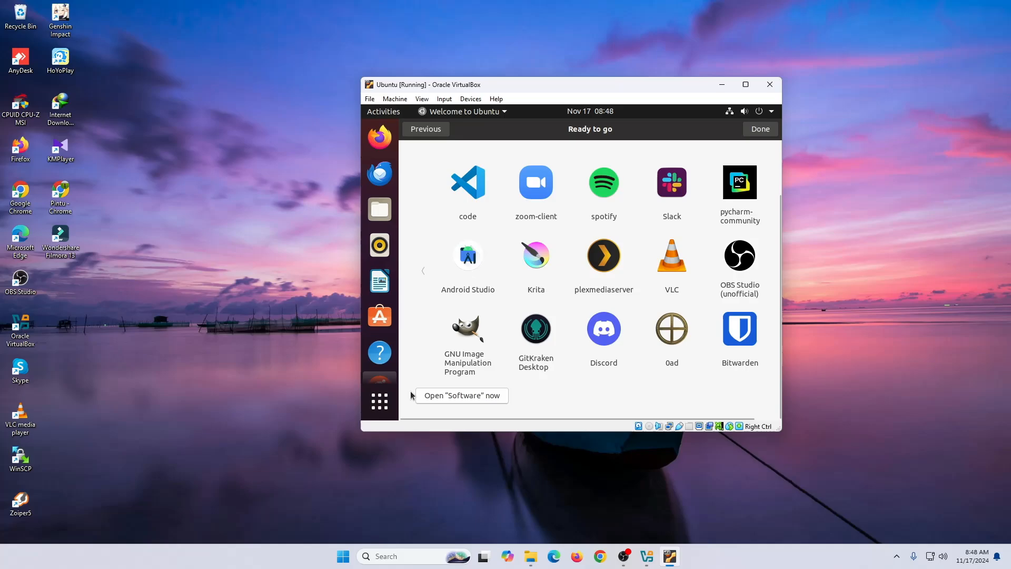
pyautogui.scroll(2, 539, 381)
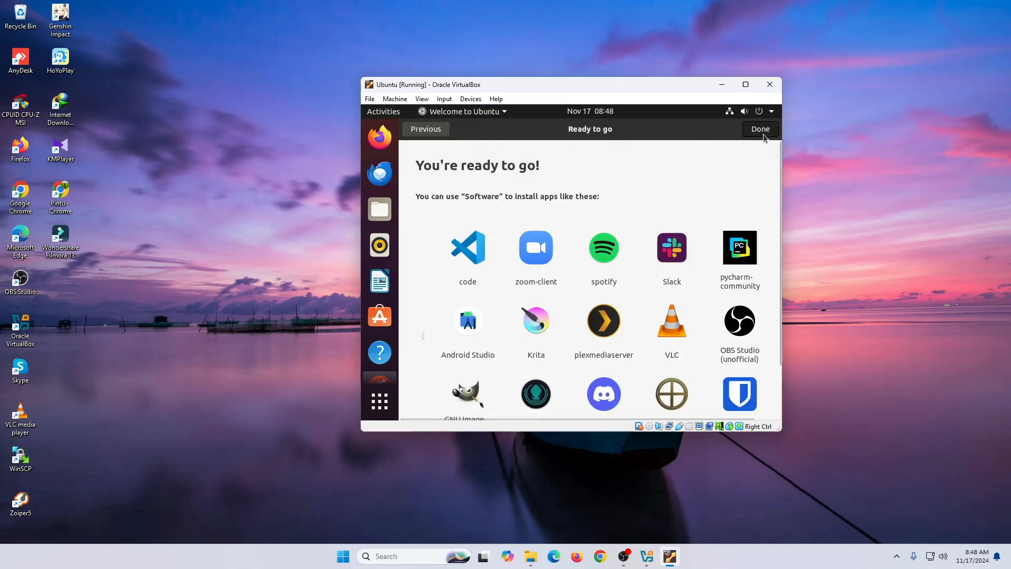
pyautogui.click(763, 134)
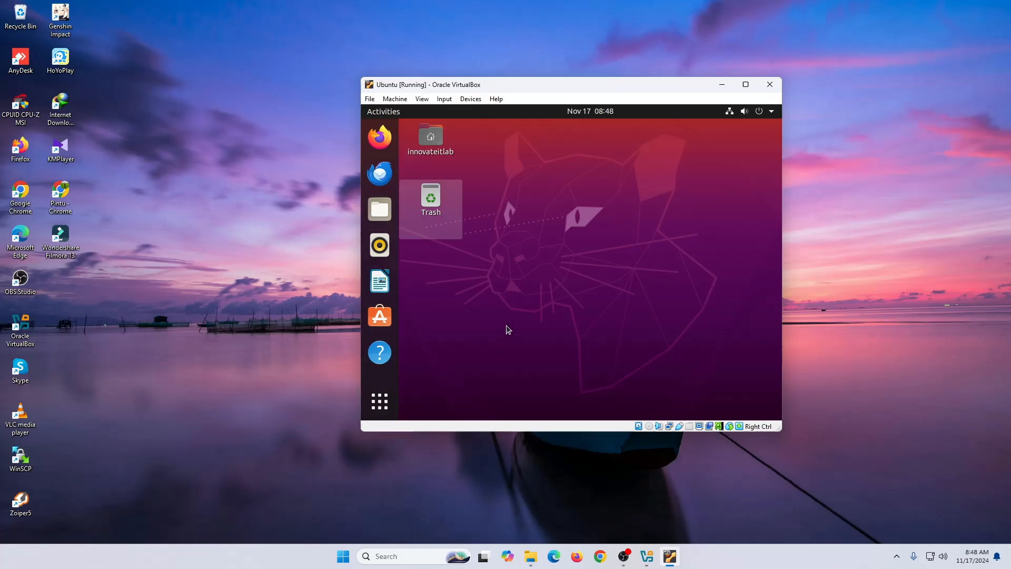
# - Maximize the VM window and restore it to its smaller size
pyautogui.click(750, 91)
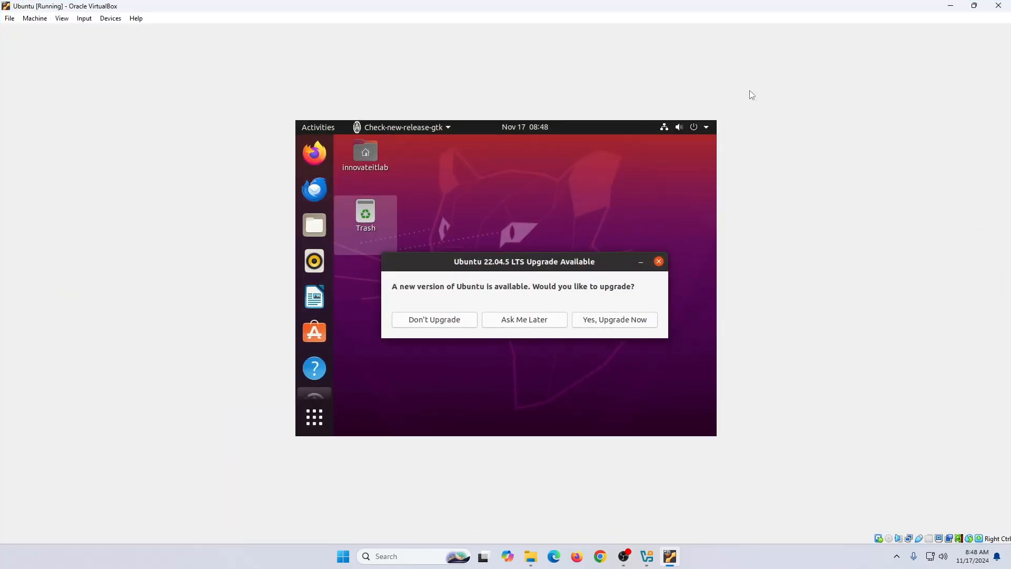
pyautogui.click(974, 5)
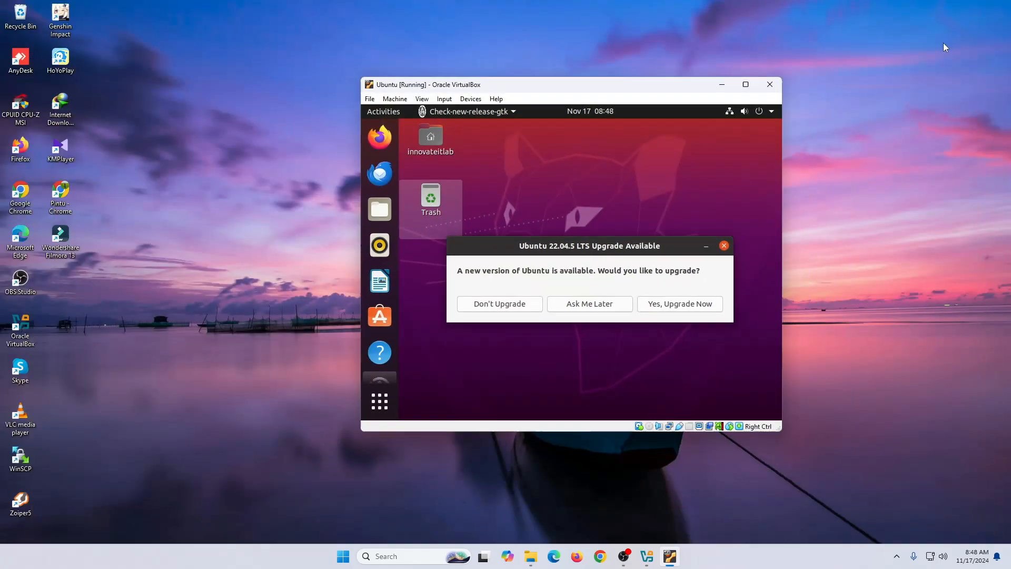
pyautogui.click(745, 86)
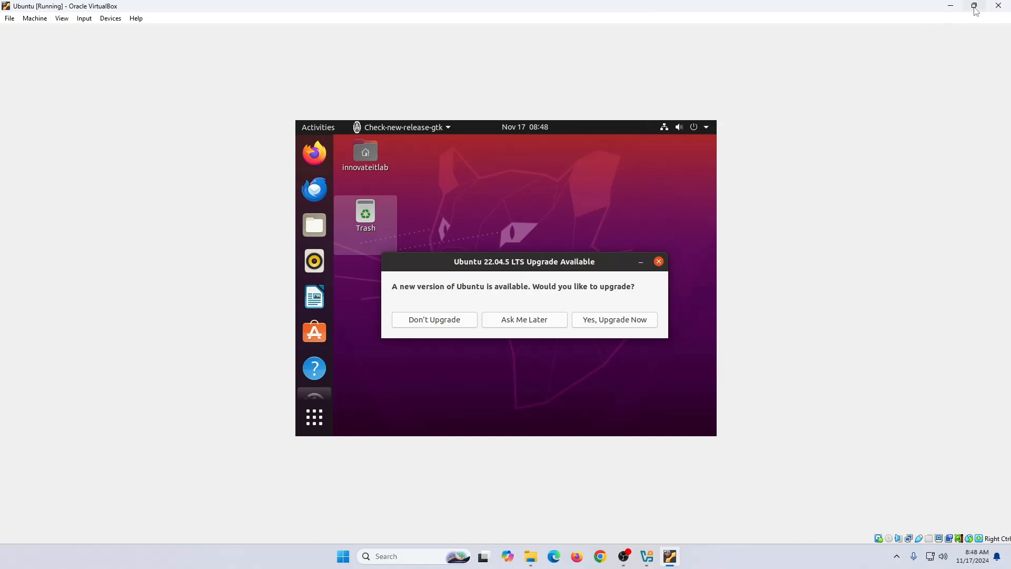
pyautogui.moveTo(975, 9)
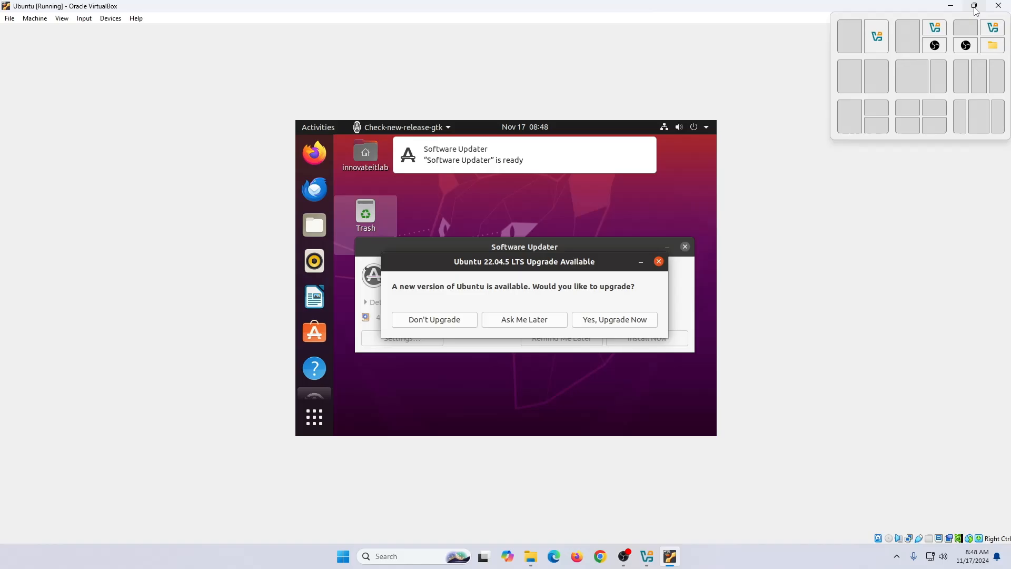
pyautogui.click(975, 10)
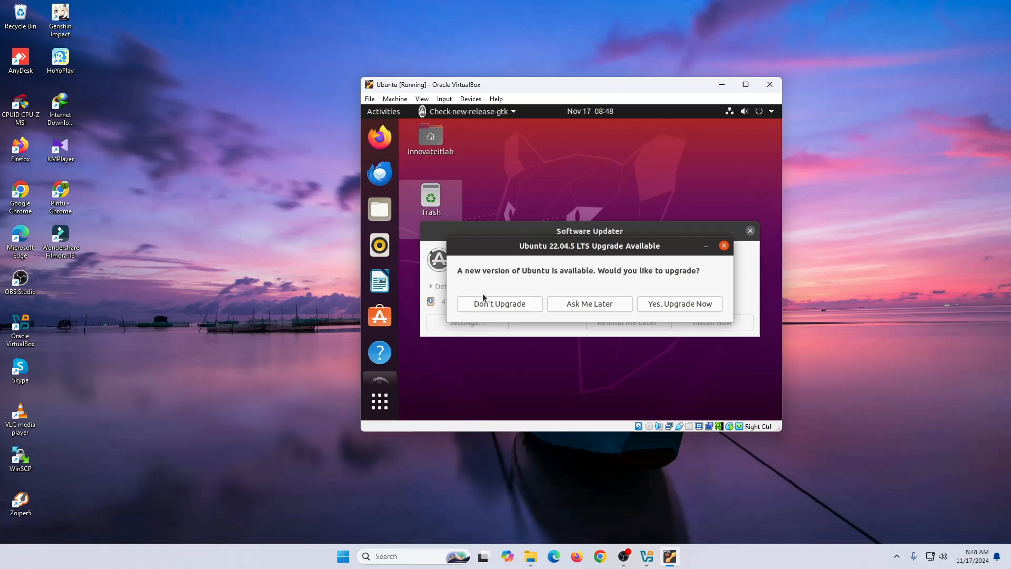
# - Decline the Ubuntu 22.04.5 upgrade, acknowledge the notice, and bring Software Updater forward
pyautogui.click(502, 306)
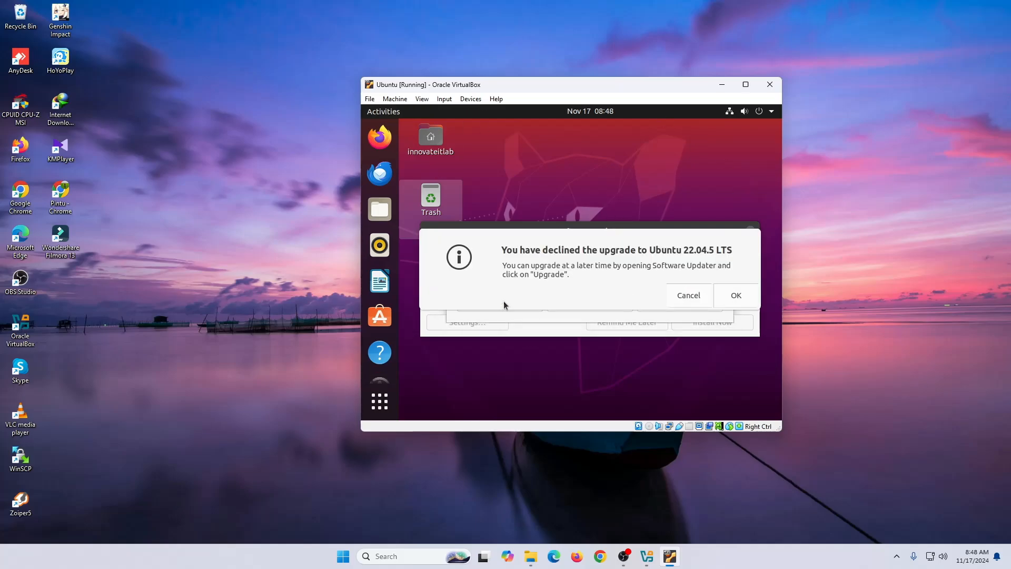
pyautogui.click(737, 297)
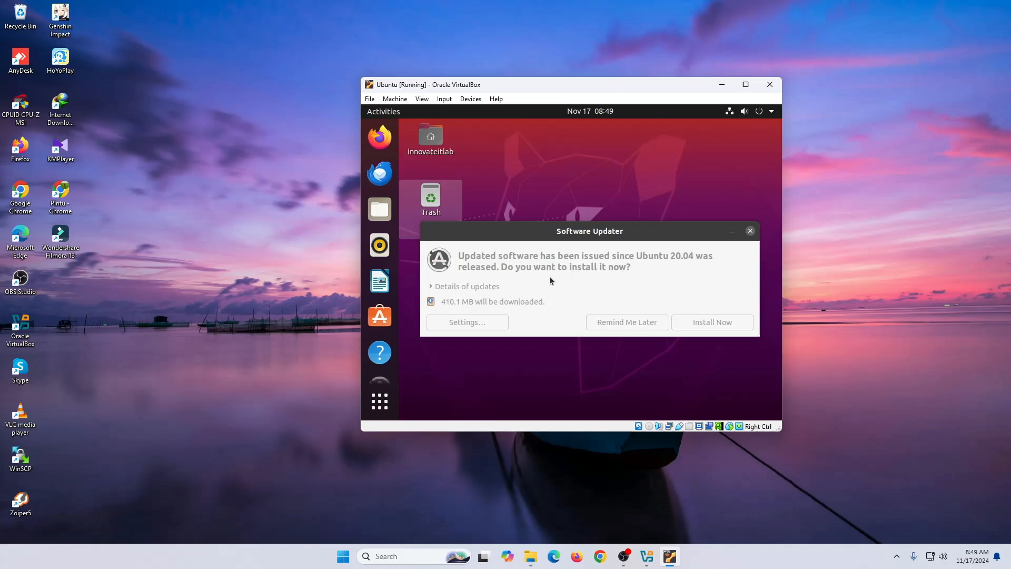
pyautogui.click(573, 273)
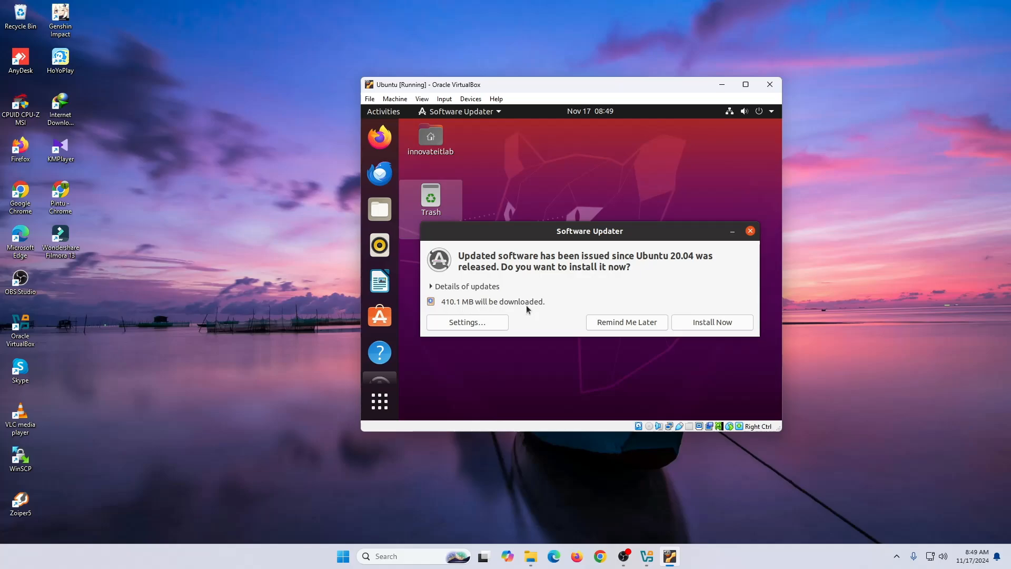
# - Choose Install Now in Software Updater and authenticate with the account password
pyautogui.click(713, 323)
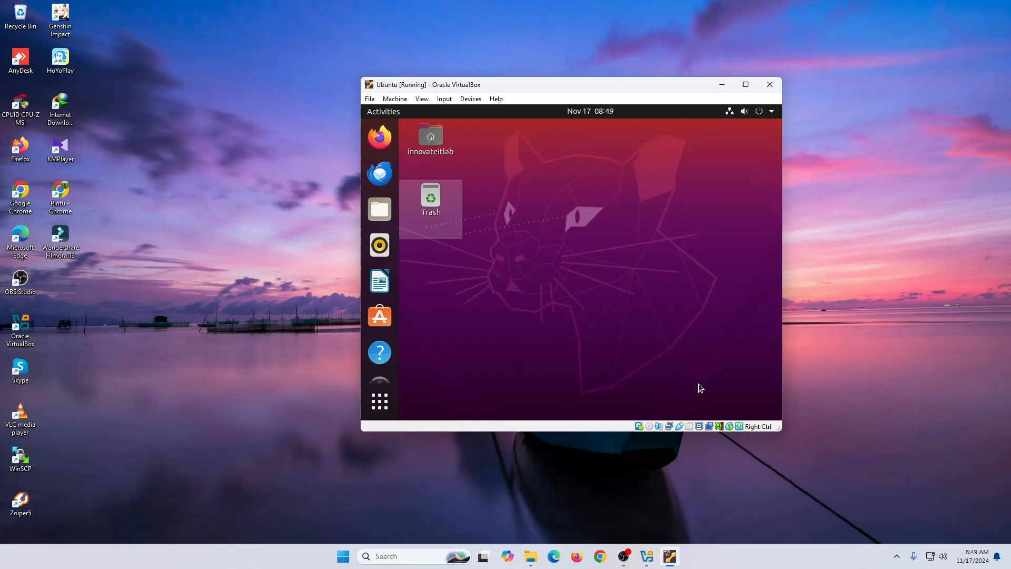
pyautogui.write('***')
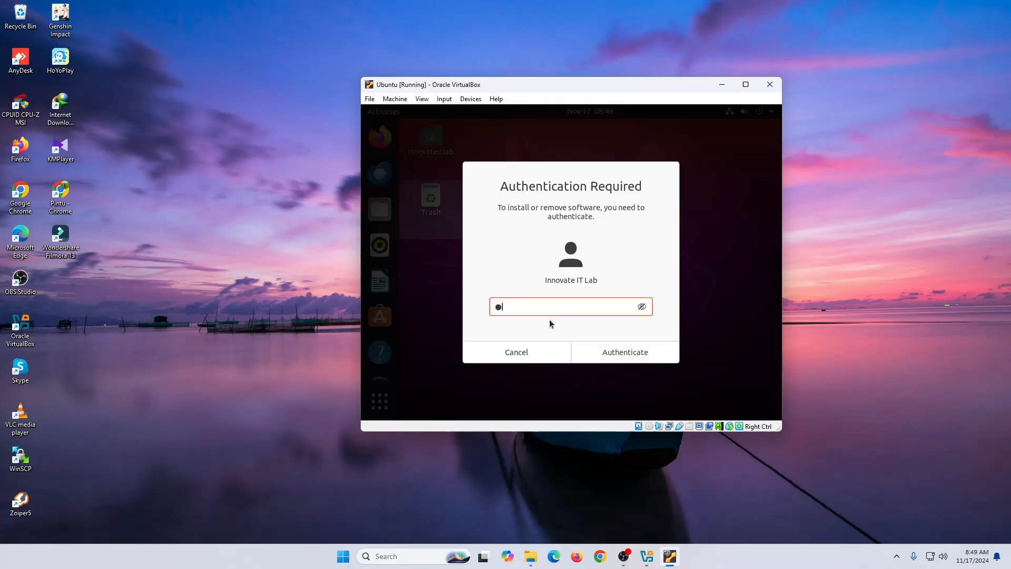
pyautogui.write('******')
pyautogui.click(627, 352)
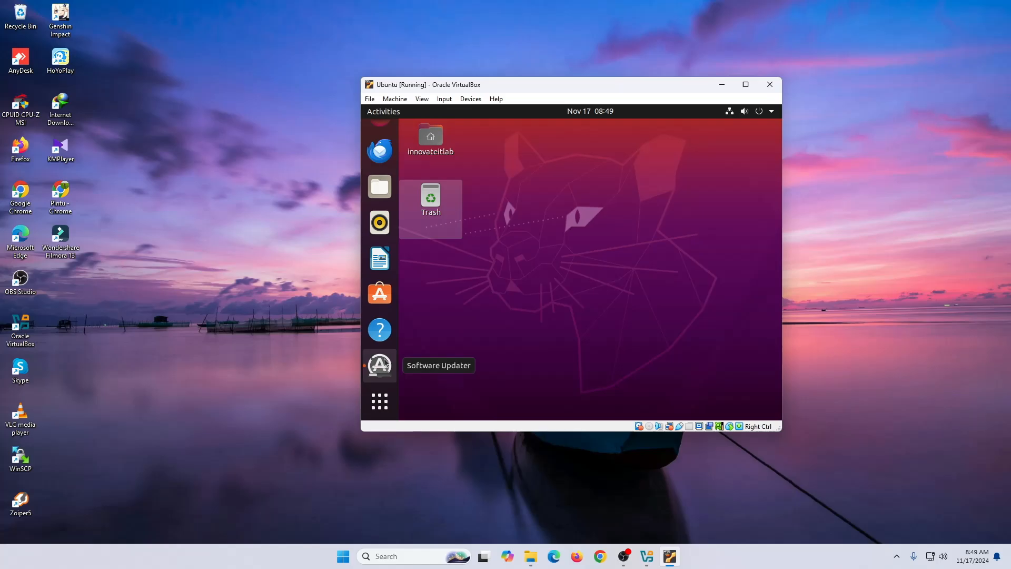
# - Search the applications for 'soft' and launch Software Updater
pyautogui.click(380, 406)
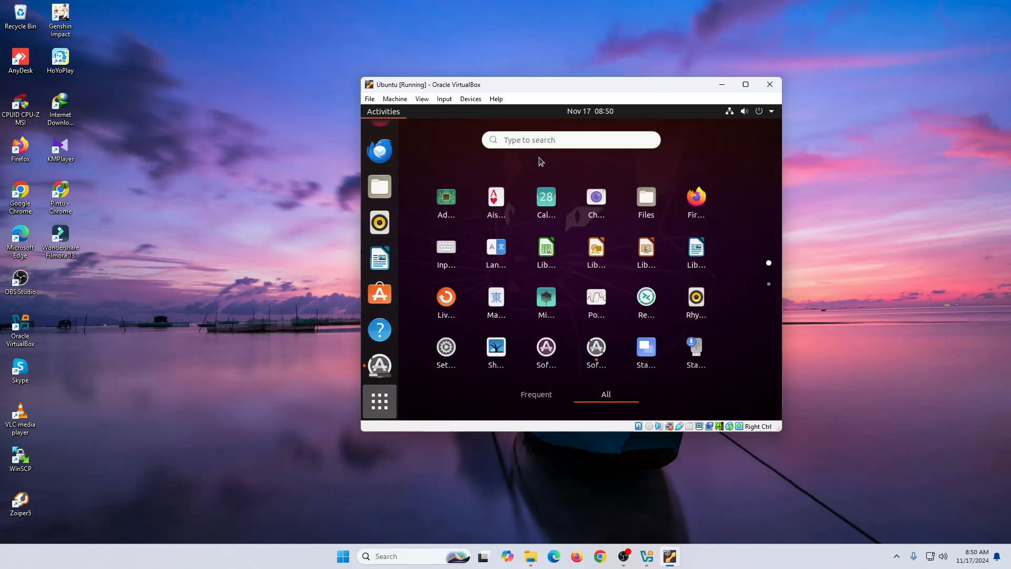
pyautogui.write('s')
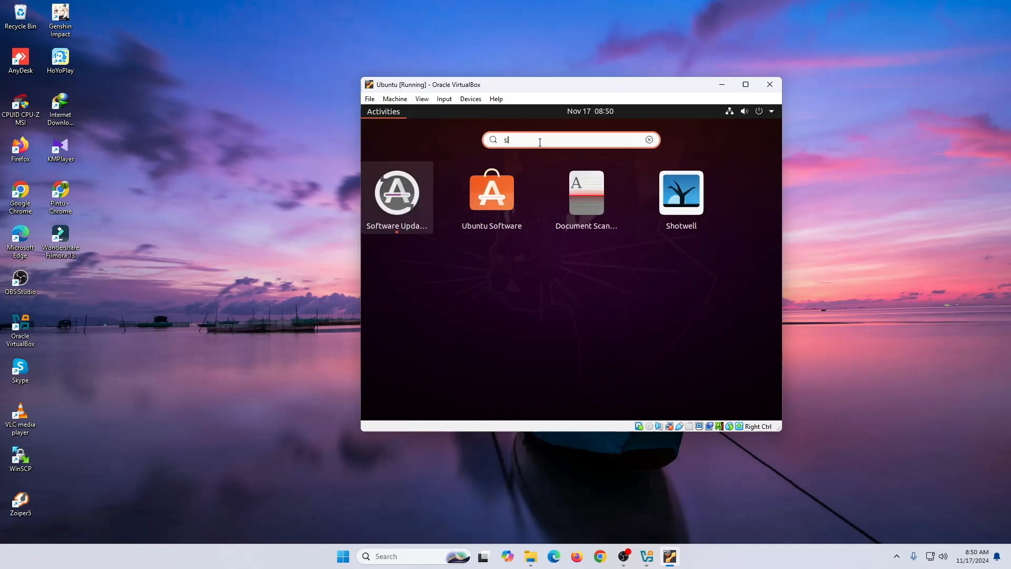
pyautogui.write('olft')
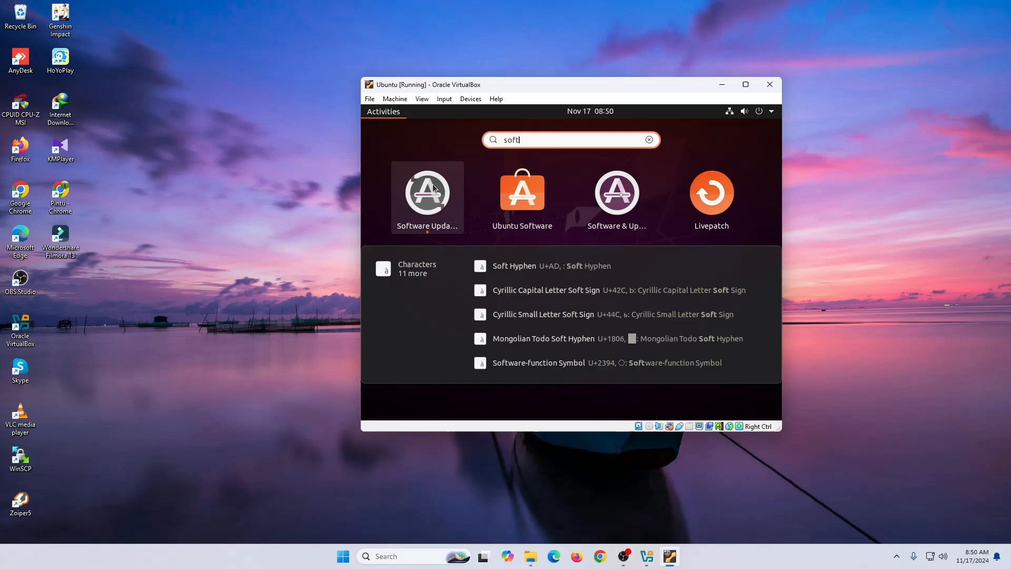
pyautogui.click(428, 192)
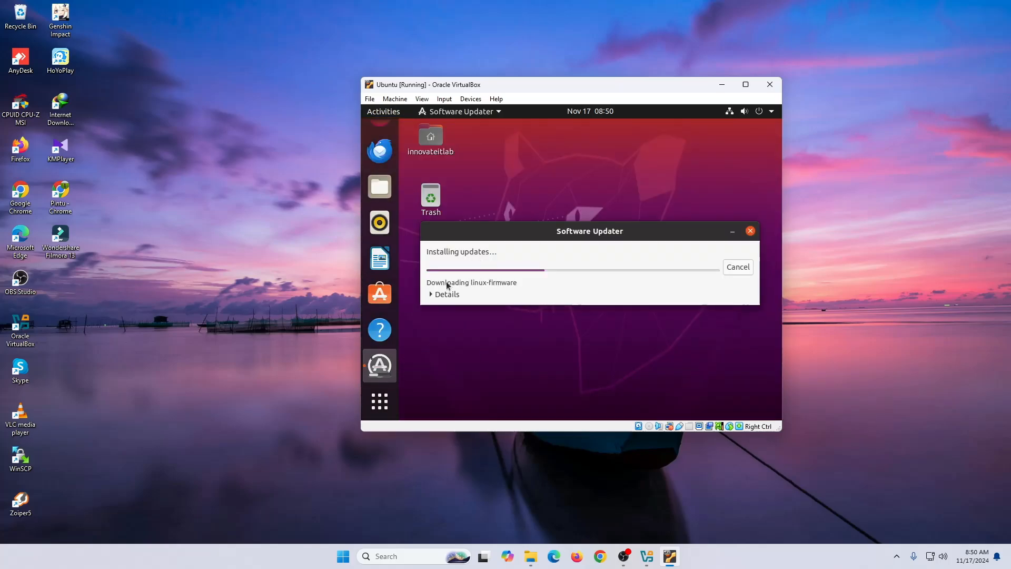
# - Expand the updater's details and reposition and enlarge its dialog while updates install
pyautogui.click(439, 295)
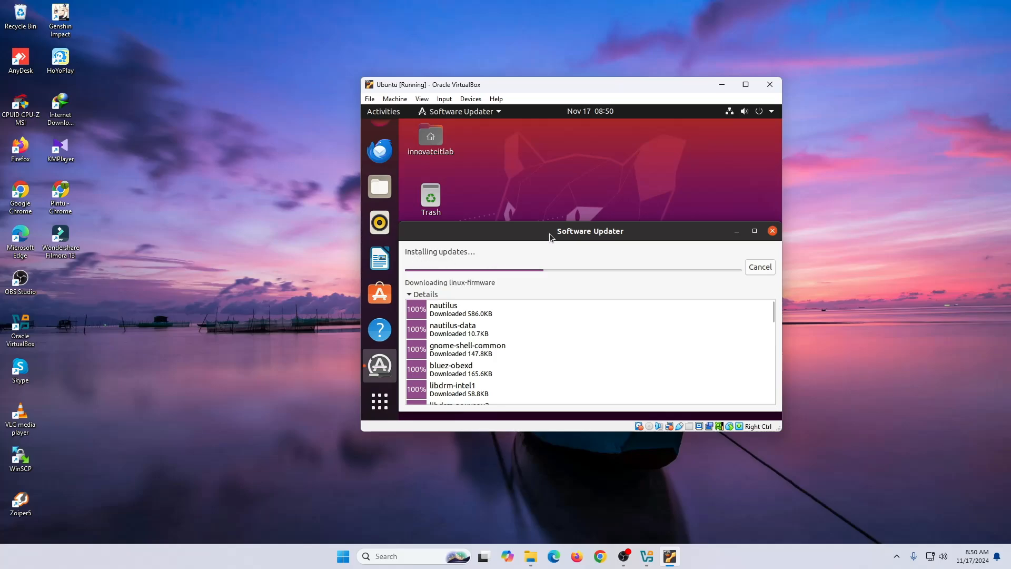
pyautogui.moveTo(549, 237); pyautogui.dragTo(550, 174)
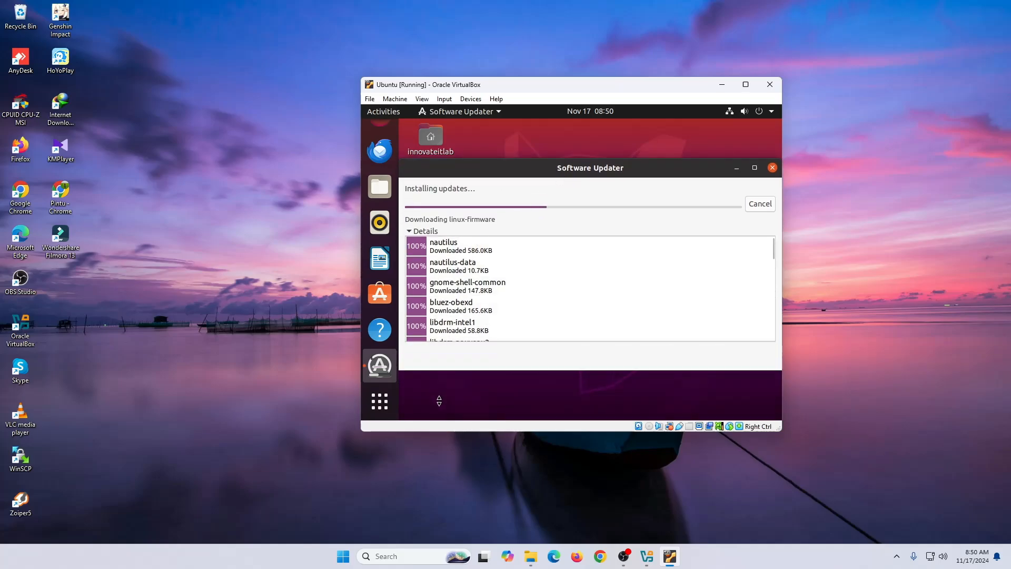
pyautogui.moveTo(439, 401); pyautogui.dragTo(439, 407)
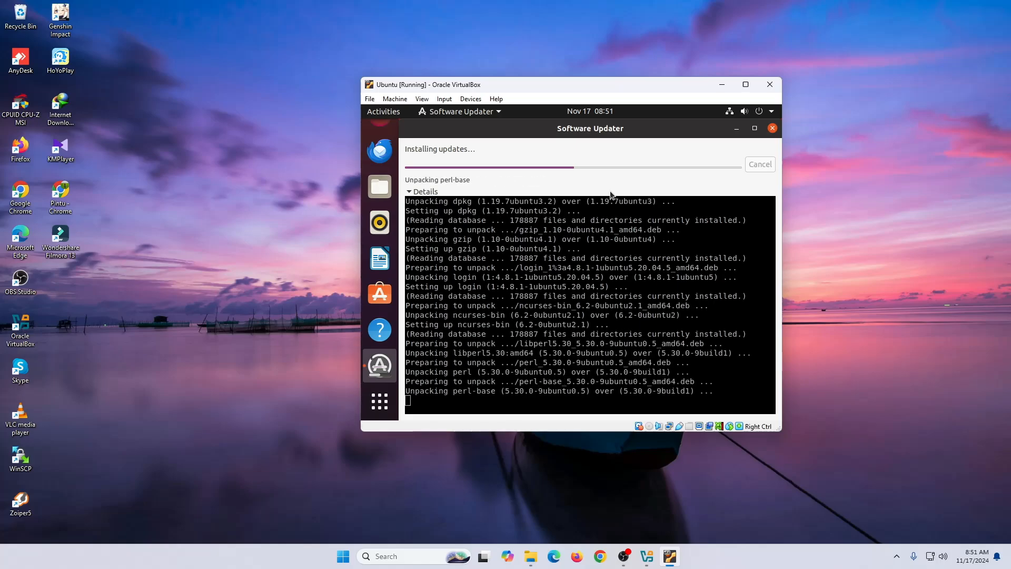
pyautogui.moveTo(580, 132); pyautogui.dragTo(572, 155)
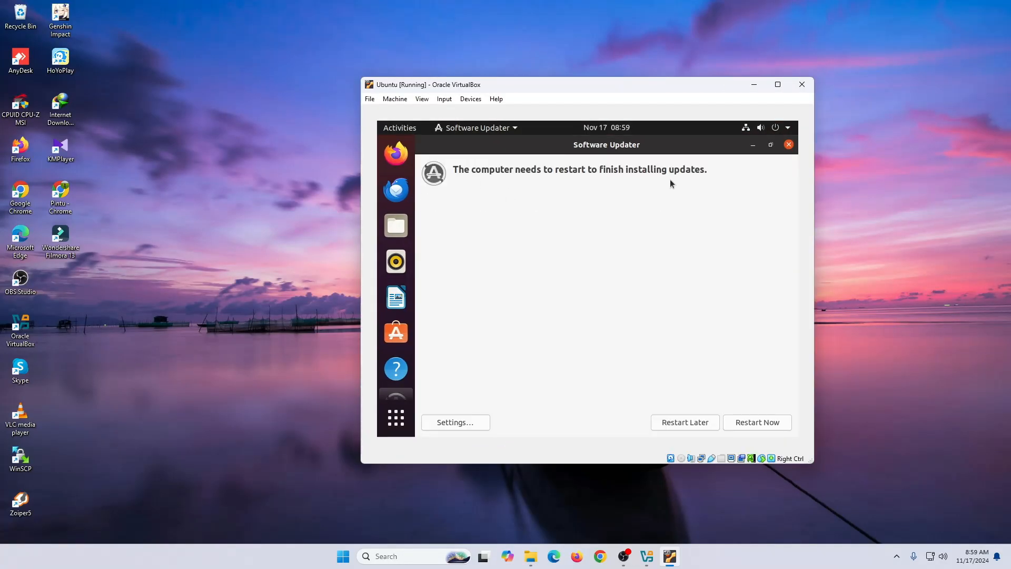
# - Restart the guest with Restart Now, then log back in with the user's password
pyautogui.click(759, 425)
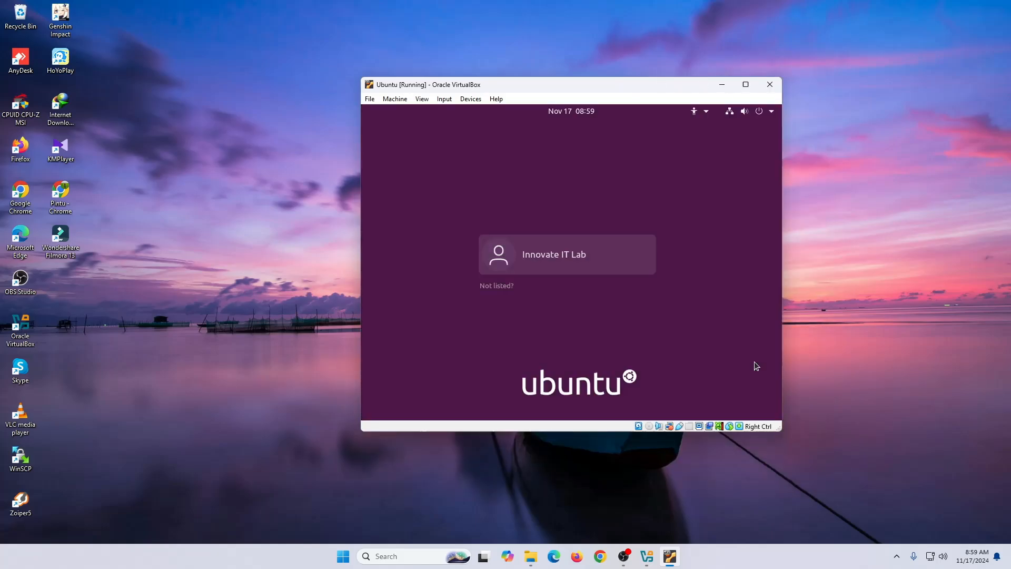
pyautogui.click(580, 251)
pyautogui.write('12')
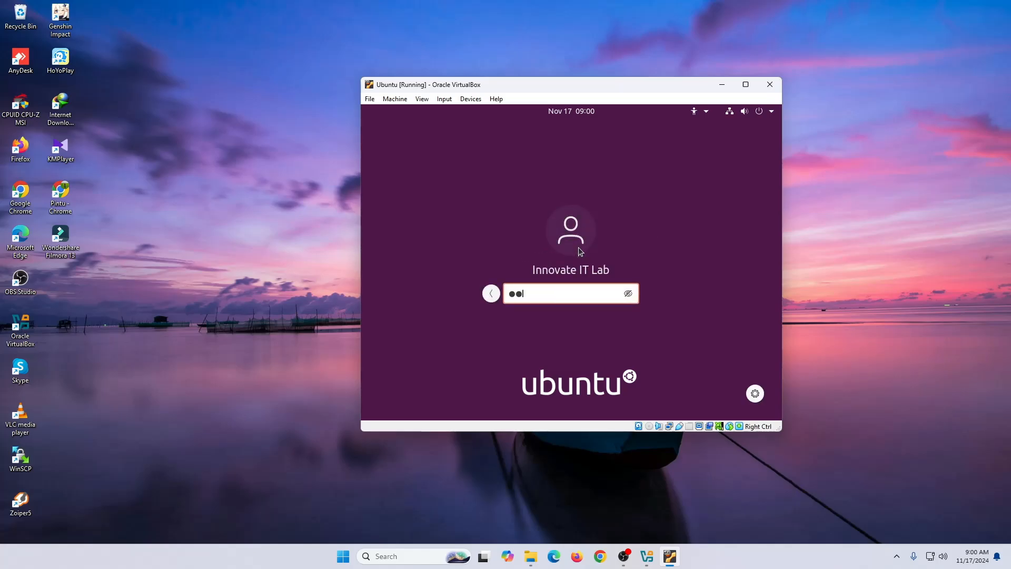
pyautogui.write('345678')
pyautogui.press('Return')
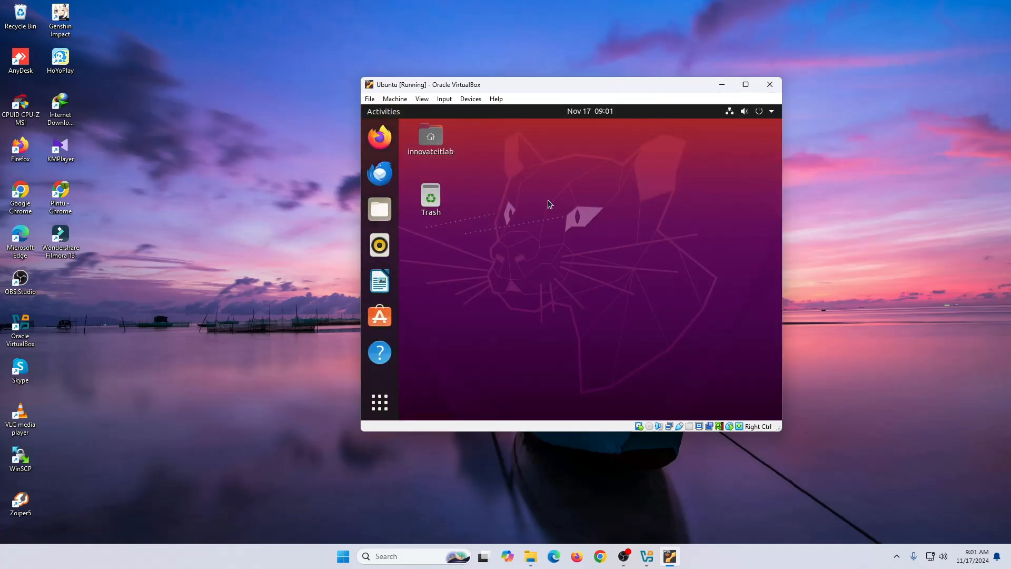
# - Insert the Guest Additions CD image into the Ubuntu guest from the Devices menu
pyautogui.click(746, 84)
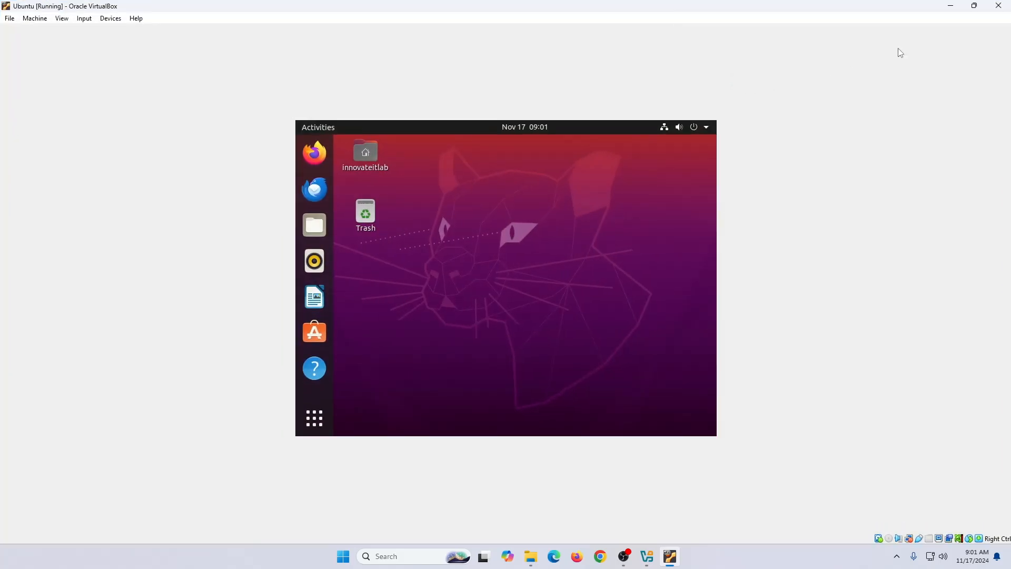
pyautogui.click(974, 6)
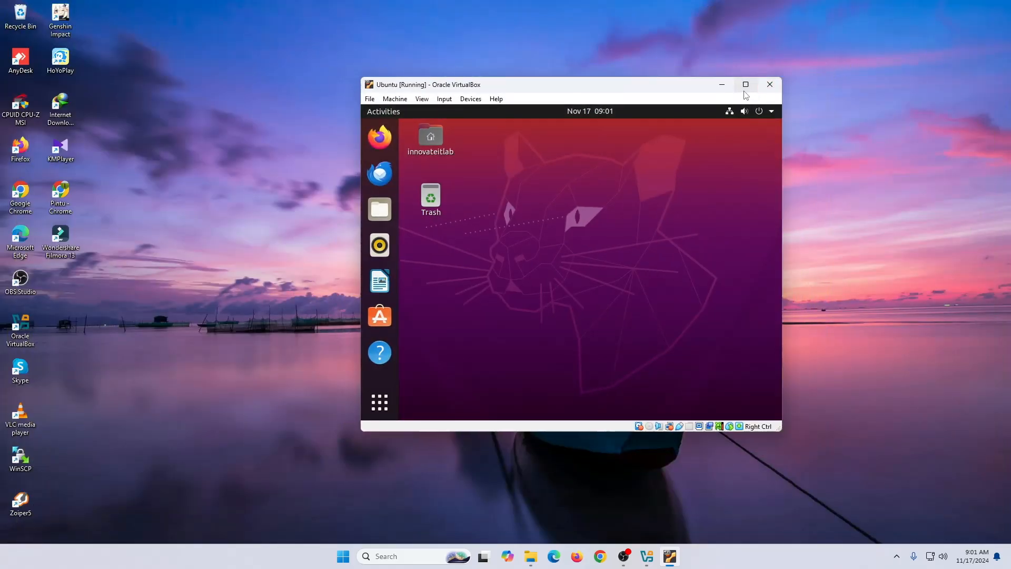
pyautogui.click(746, 84)
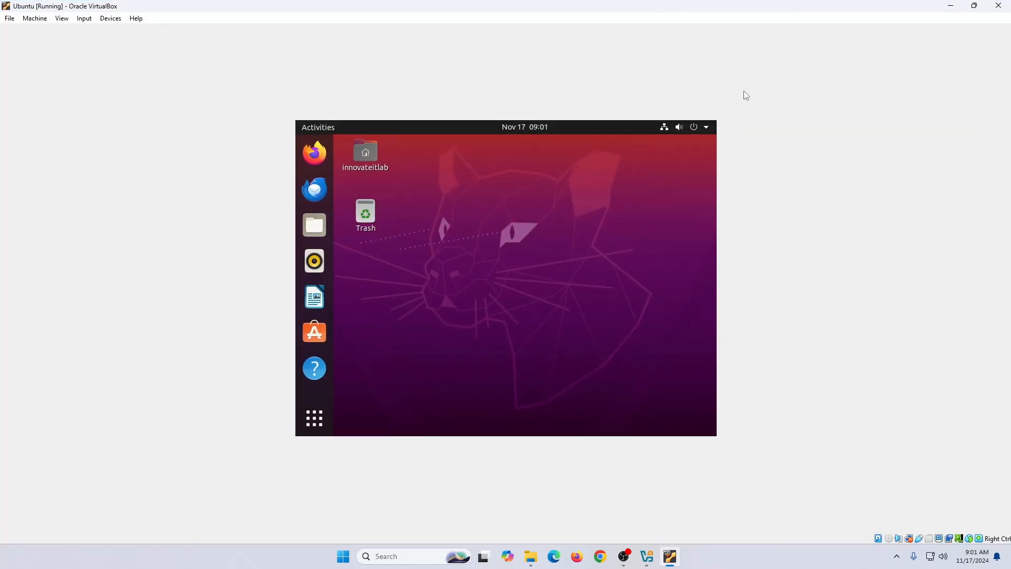
pyautogui.click(974, 6)
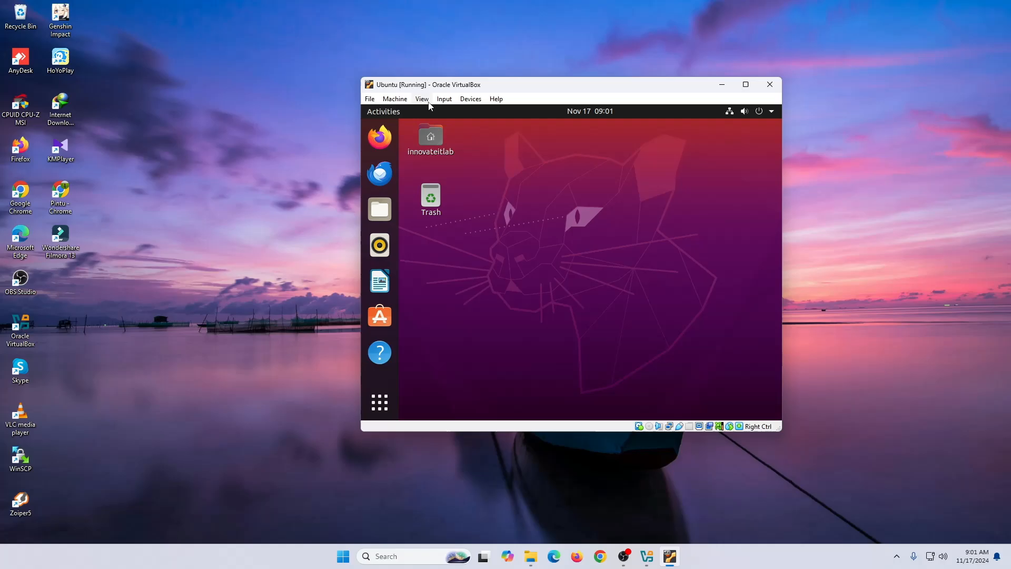
pyautogui.click(445, 99)
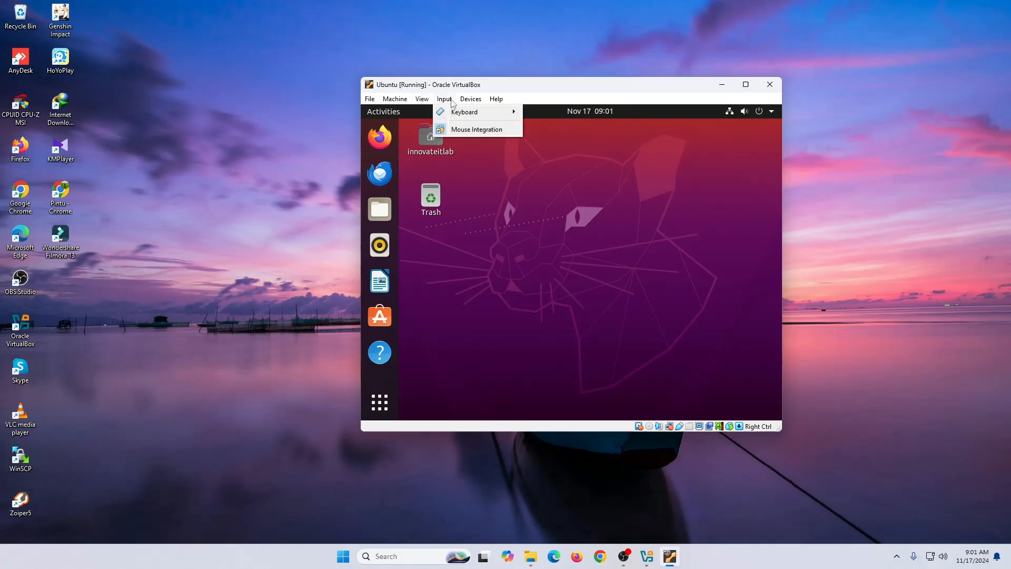
pyautogui.moveTo(462, 102)
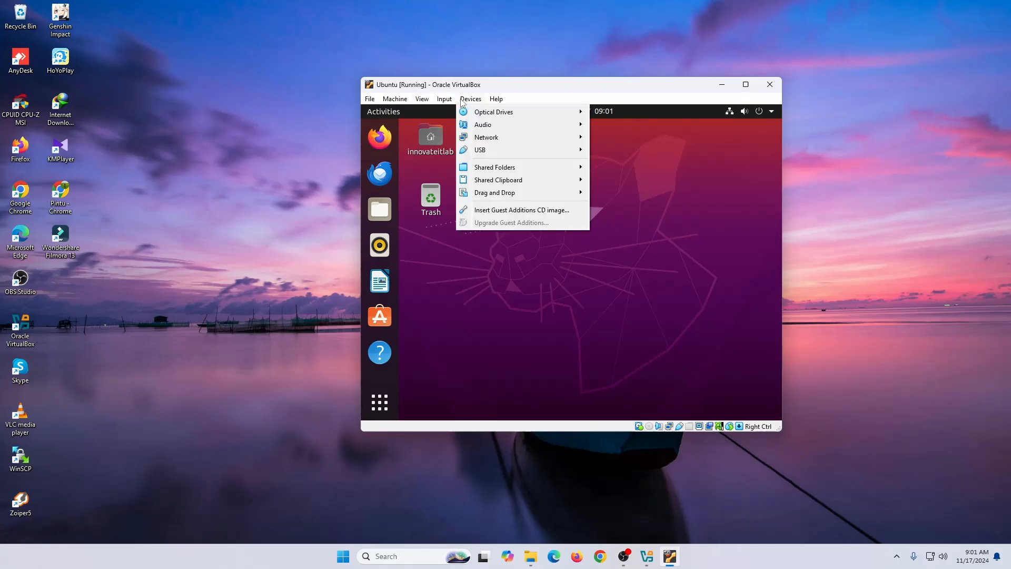
pyautogui.click(538, 215)
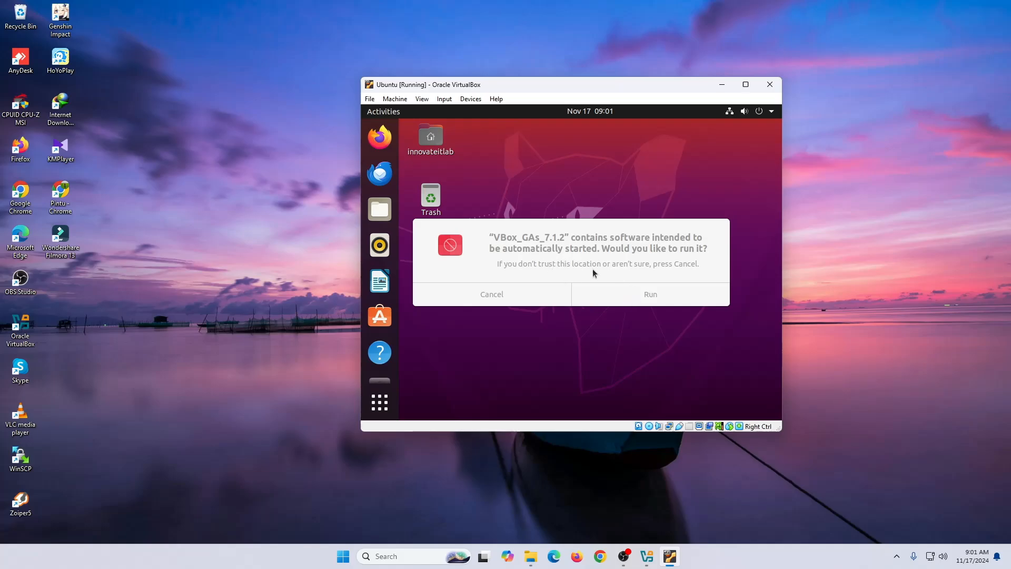
# - Run the Guest Additions installer, authenticate with the administrator password, and dismiss the repeated prompt
pyautogui.click(643, 296)
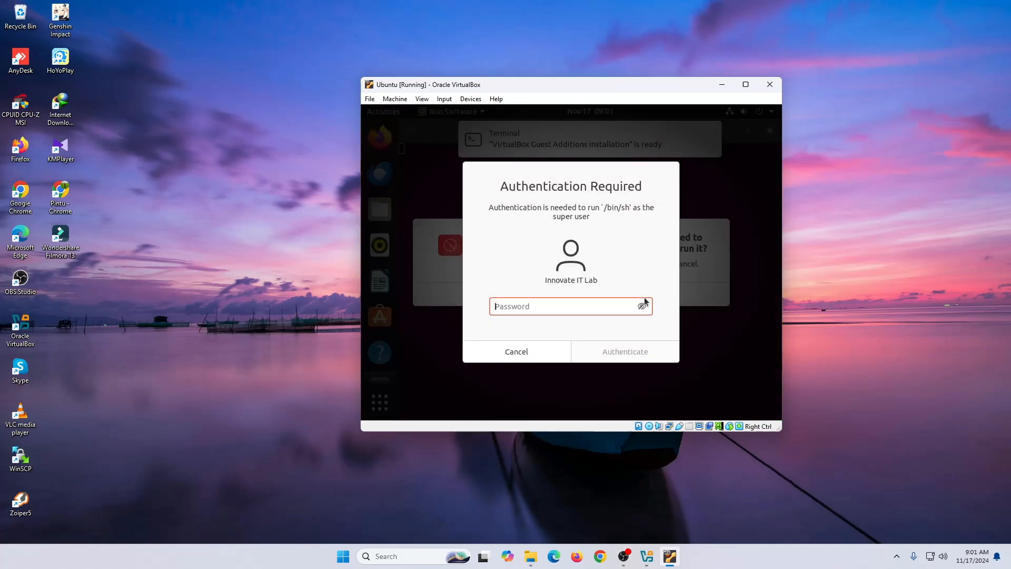
pyautogui.write('●●●●●')
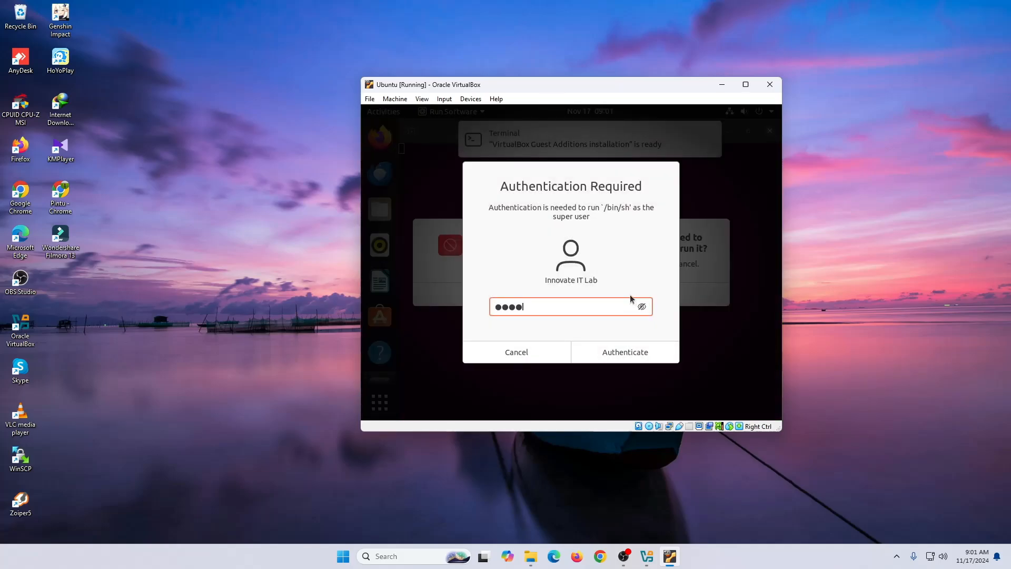
pyautogui.write('●●●')
pyautogui.press('Return')
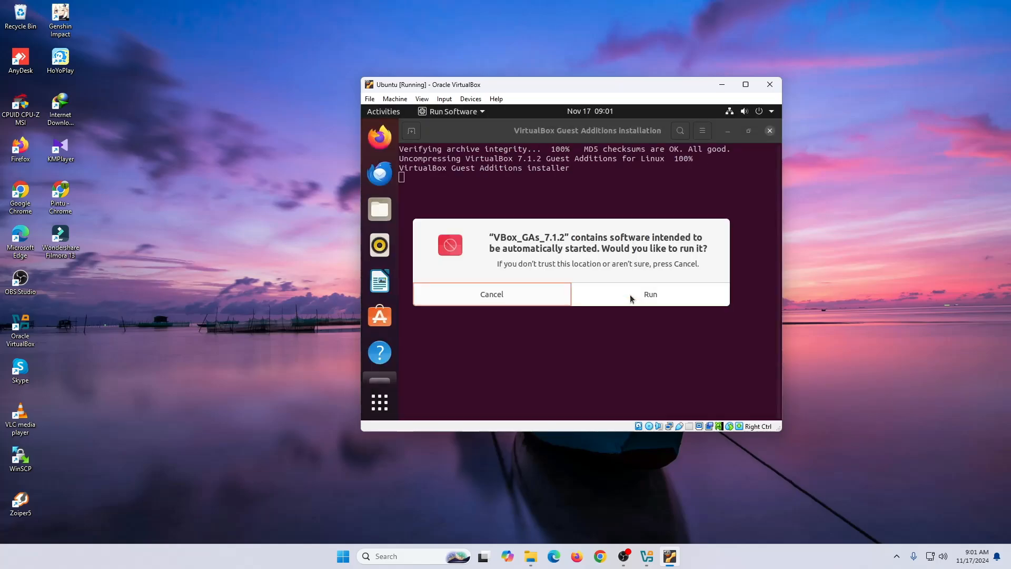
pyautogui.click(505, 299)
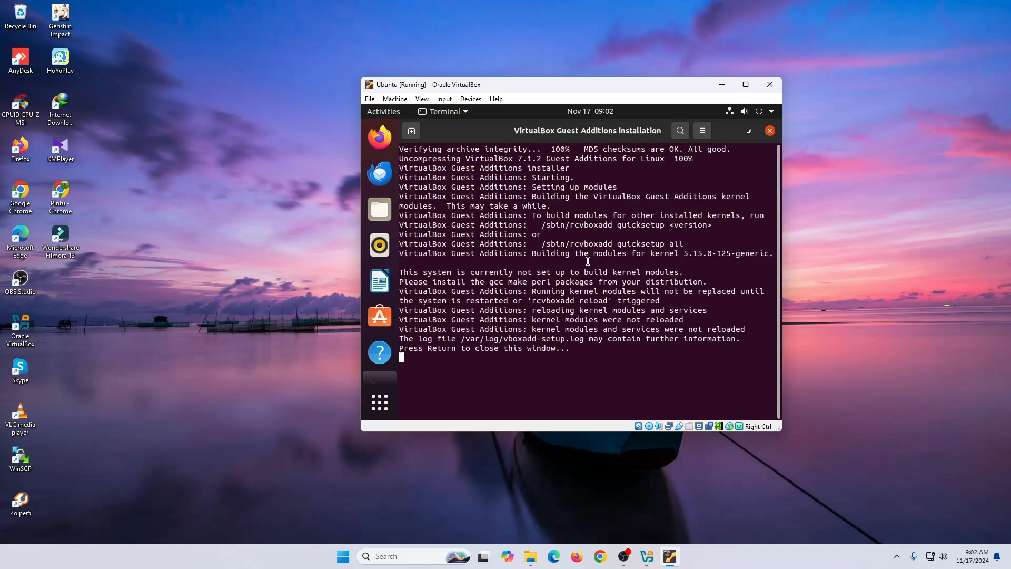
# - Close the finished installer window and switch the virtual machine to full-screen mode
pyautogui.press('Return')
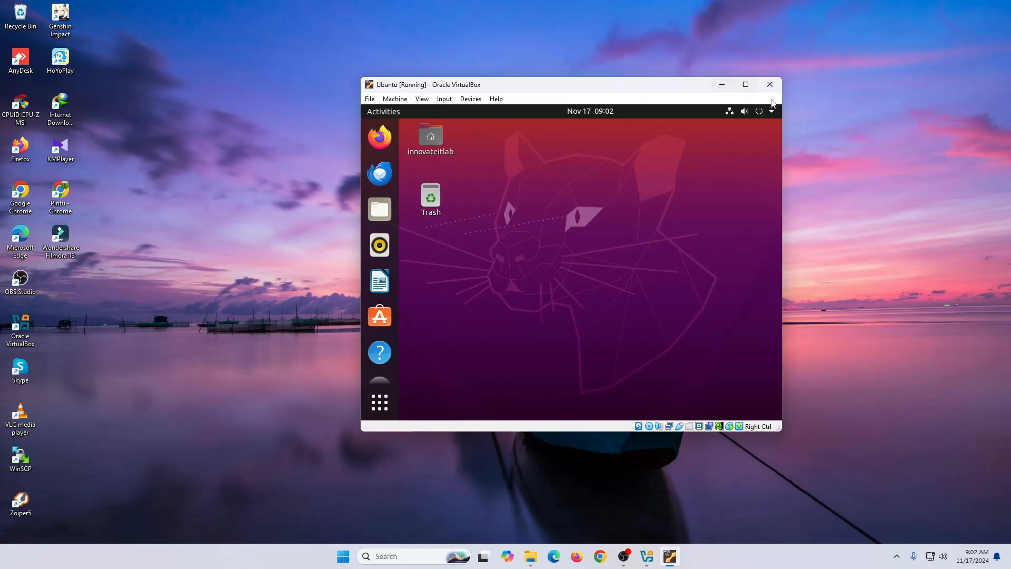
pyautogui.click(748, 87)
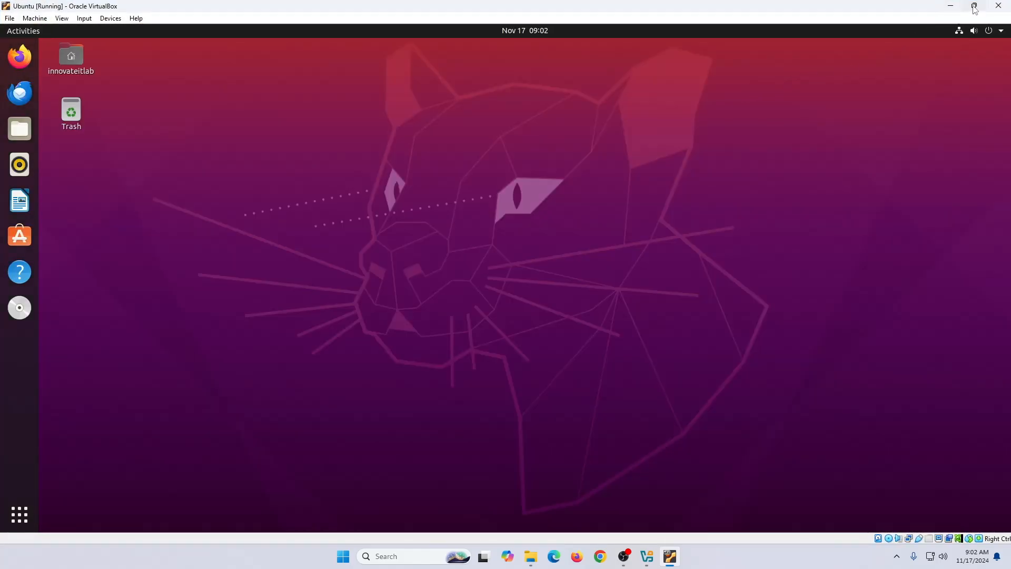
pyautogui.click(974, 5)
pyautogui.click(746, 85)
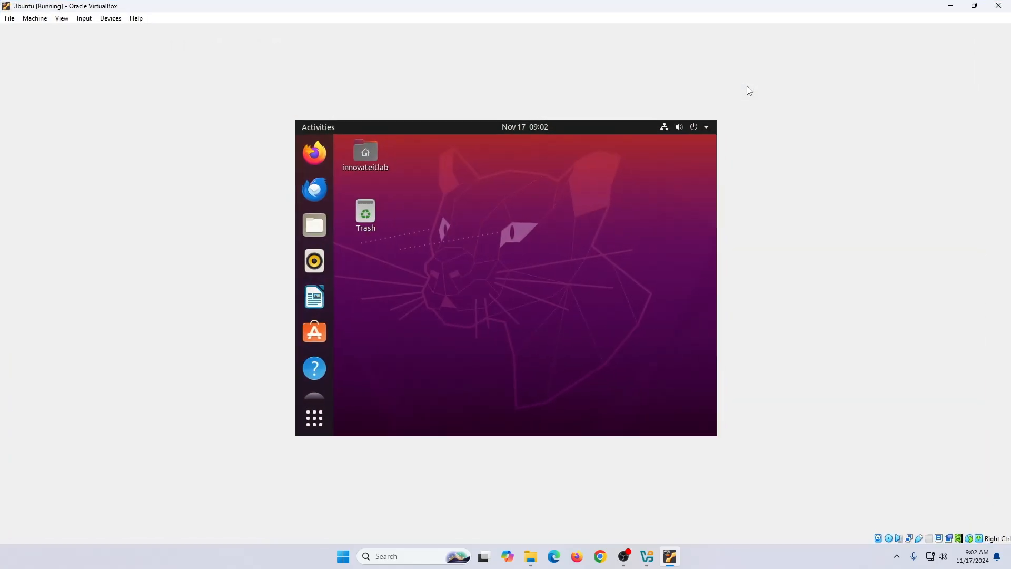
pyautogui.click(84, 18)
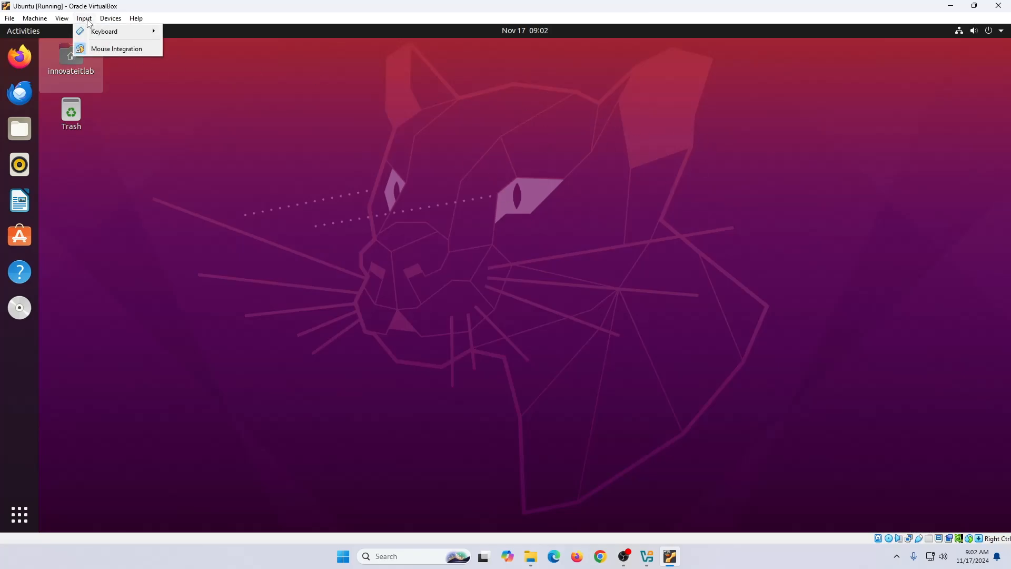
pyautogui.click(71, 32)
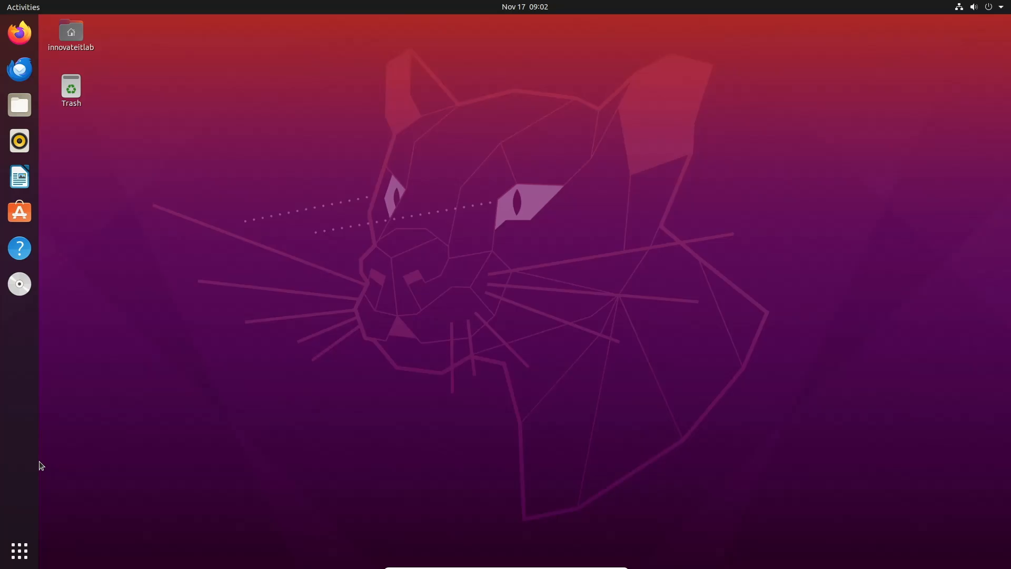
# - Open a Terminal from Show Applications and centre it on the guest desktop
pyautogui.click(34, 540)
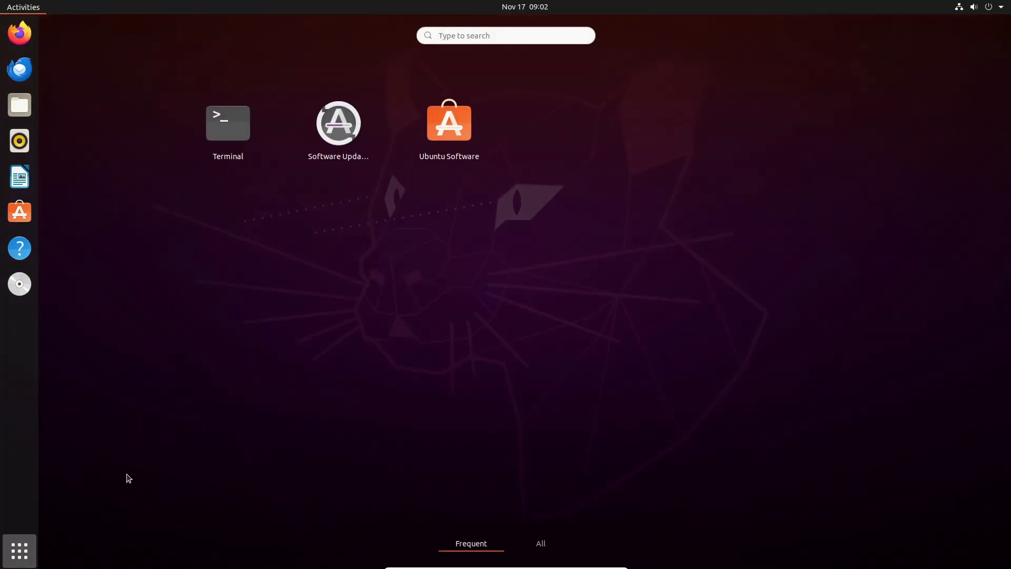
pyautogui.click(248, 124)
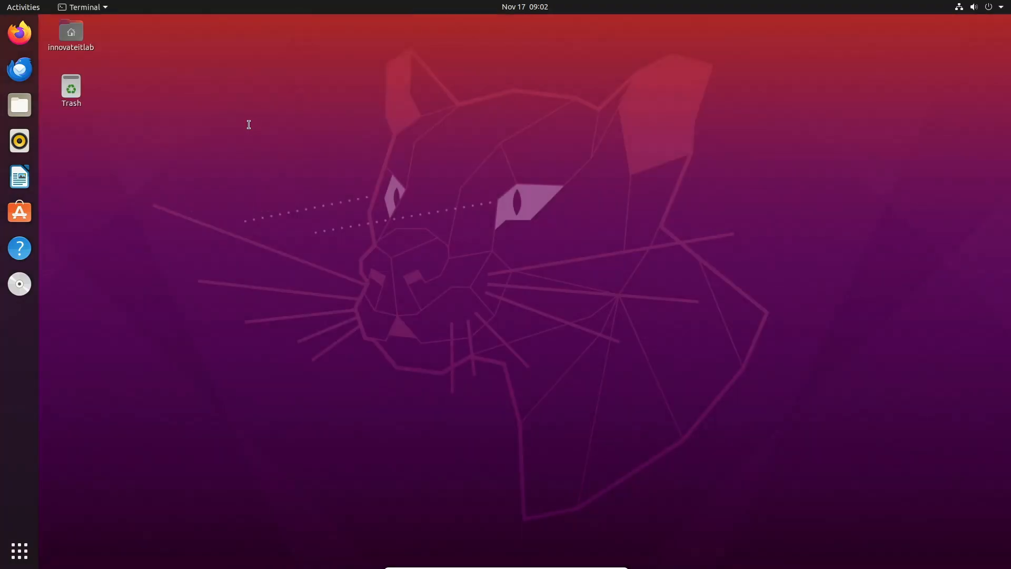
pyautogui.moveTo(281, 49); pyautogui.dragTo(480, 118)
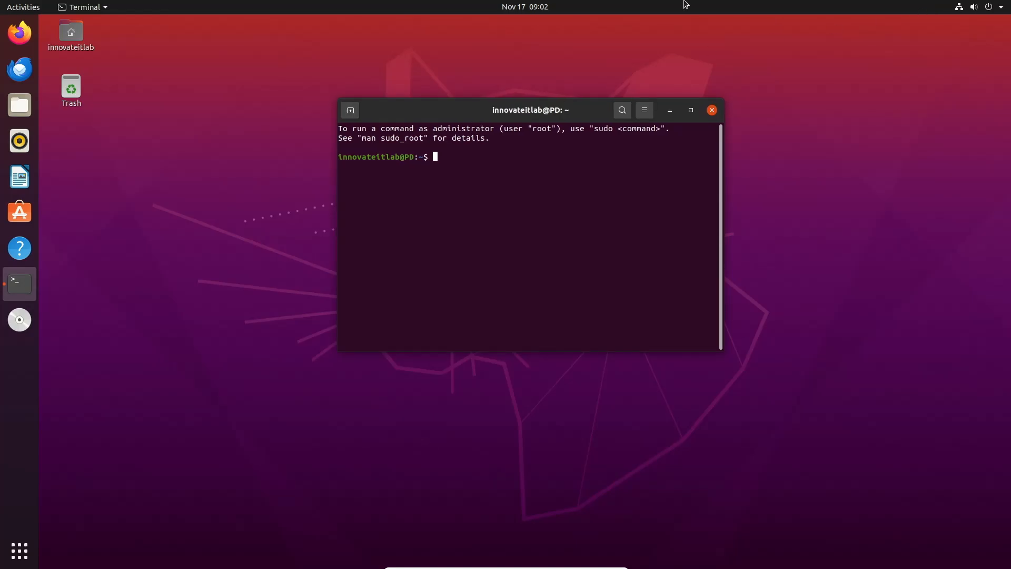
pyautogui.moveTo(431, 115); pyautogui.dragTo(485, 123)
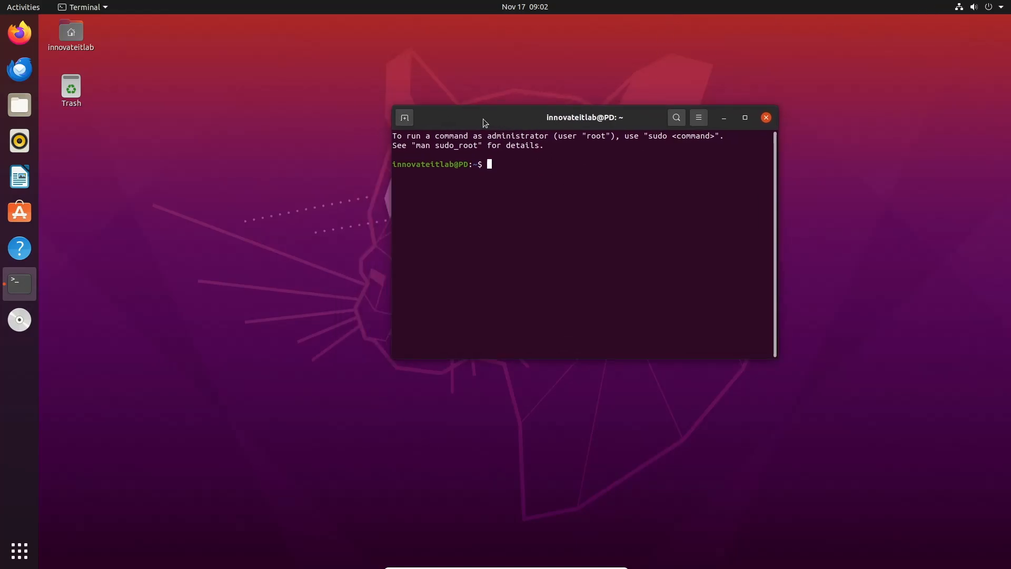